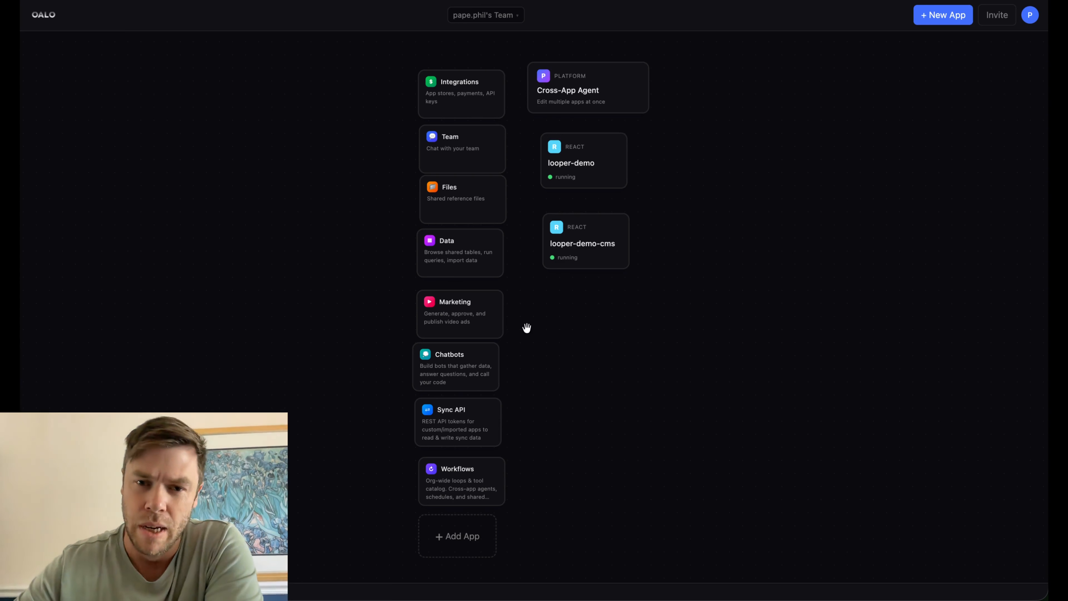
- Open the looper-demo app and the looper-demo-cms app in turn to view their blog post previews, closing each one
click(614, 174)
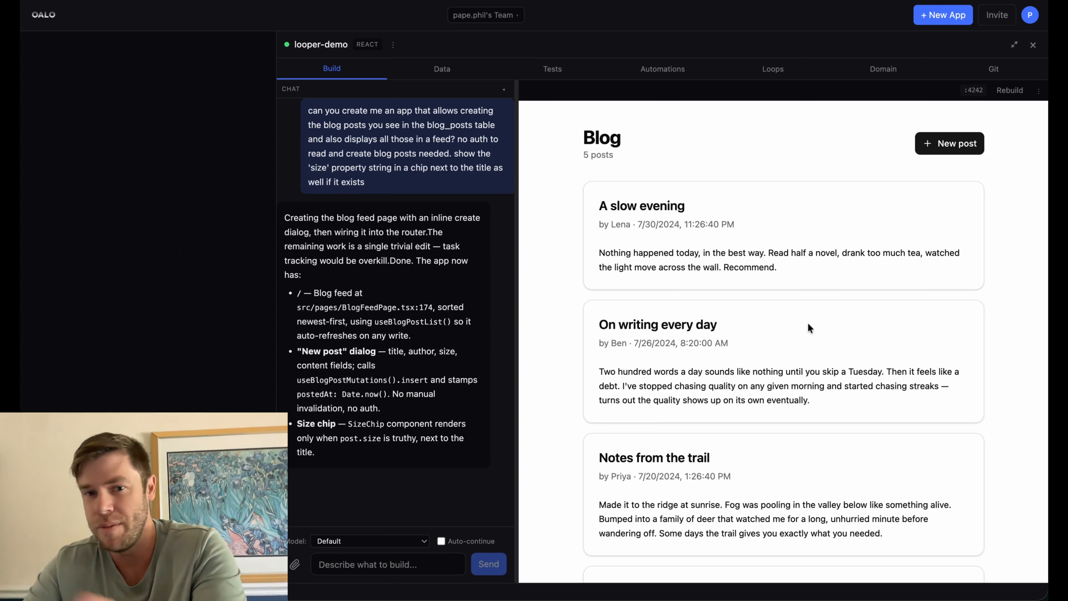
click(253, 315)
click(615, 234)
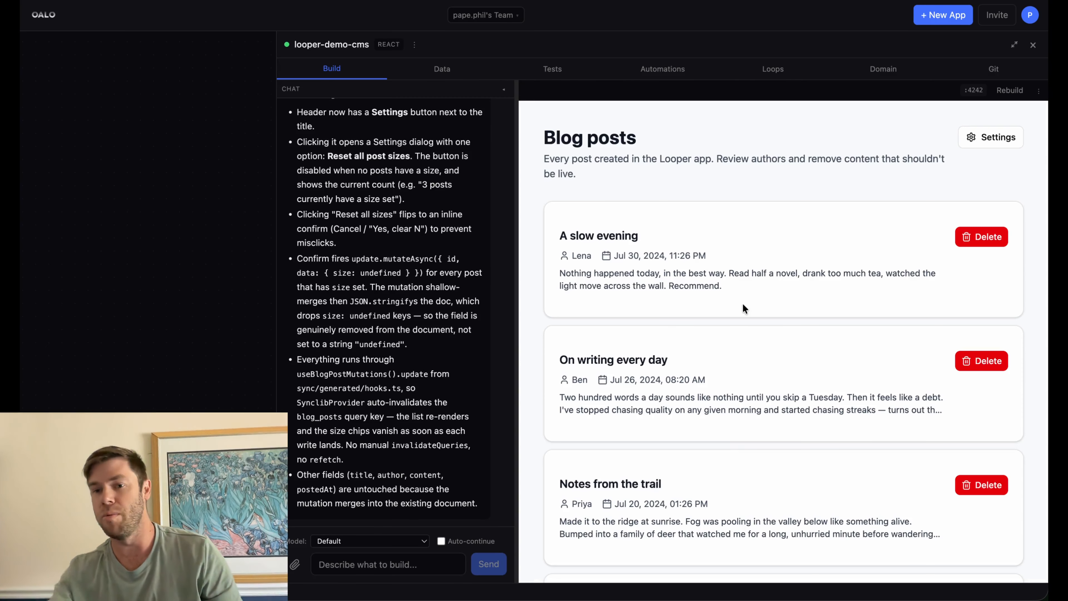
click(214, 262)
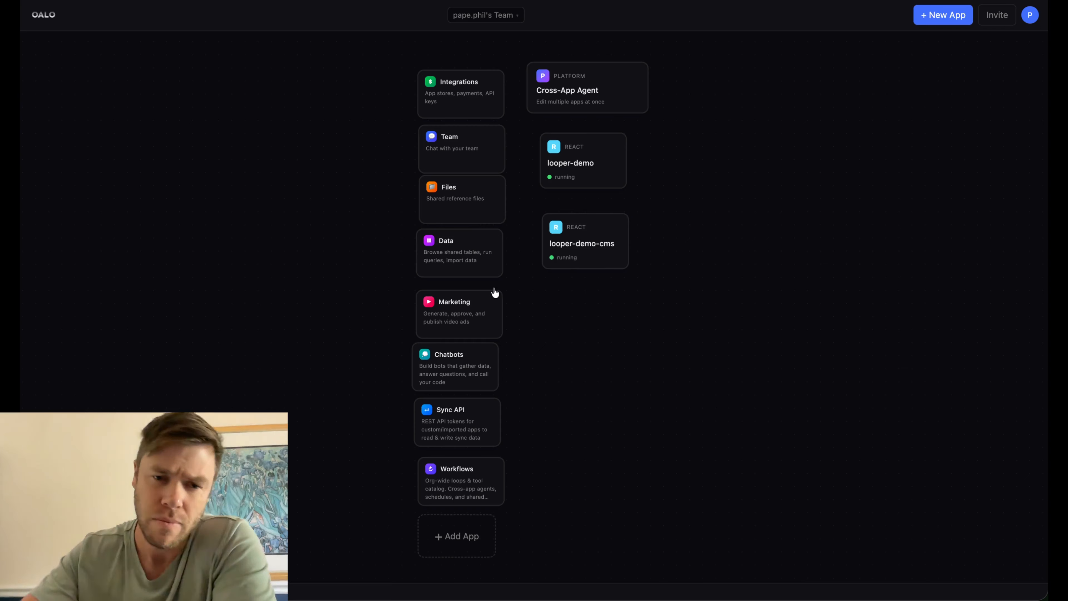
- Open the org-scoped test_loops workflow and examine the step_1 agent's prompt, for-each setting and output fields
click(481, 489)
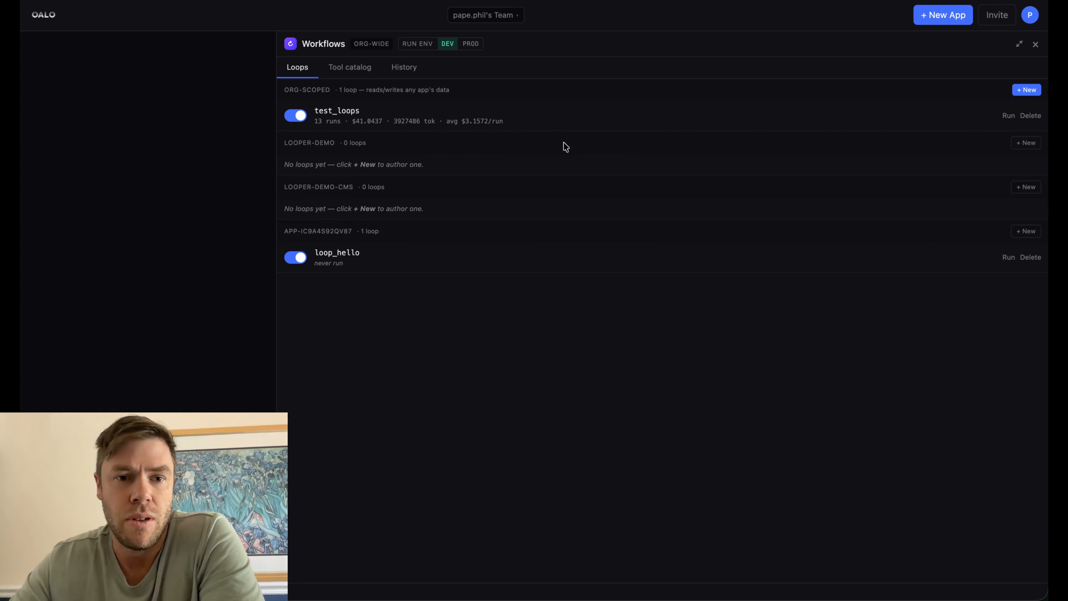
click(561, 122)
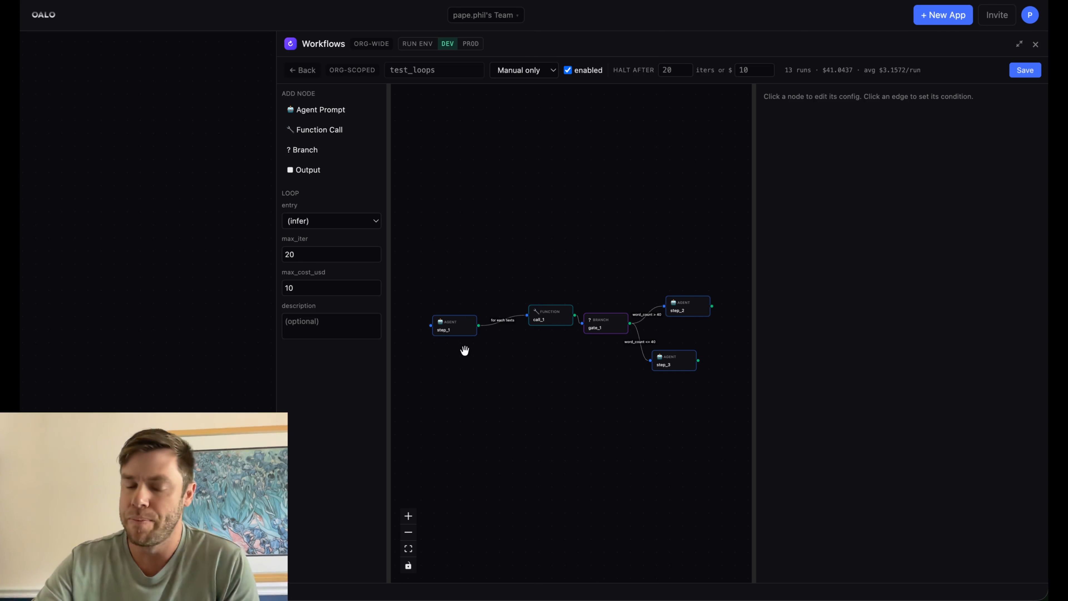
scroll(451, 347, up, 5)
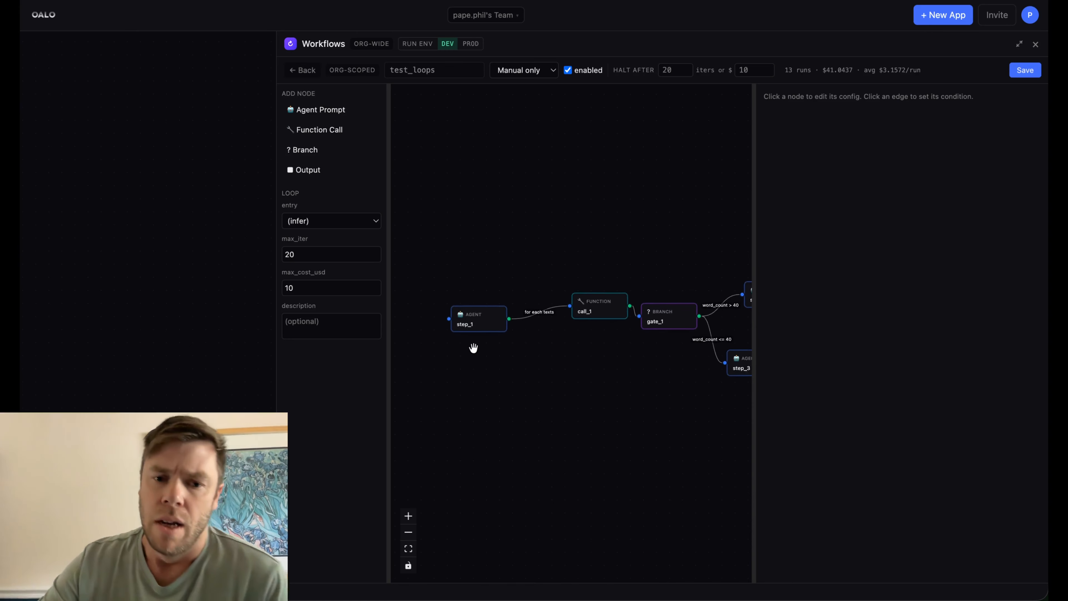
click(496, 325)
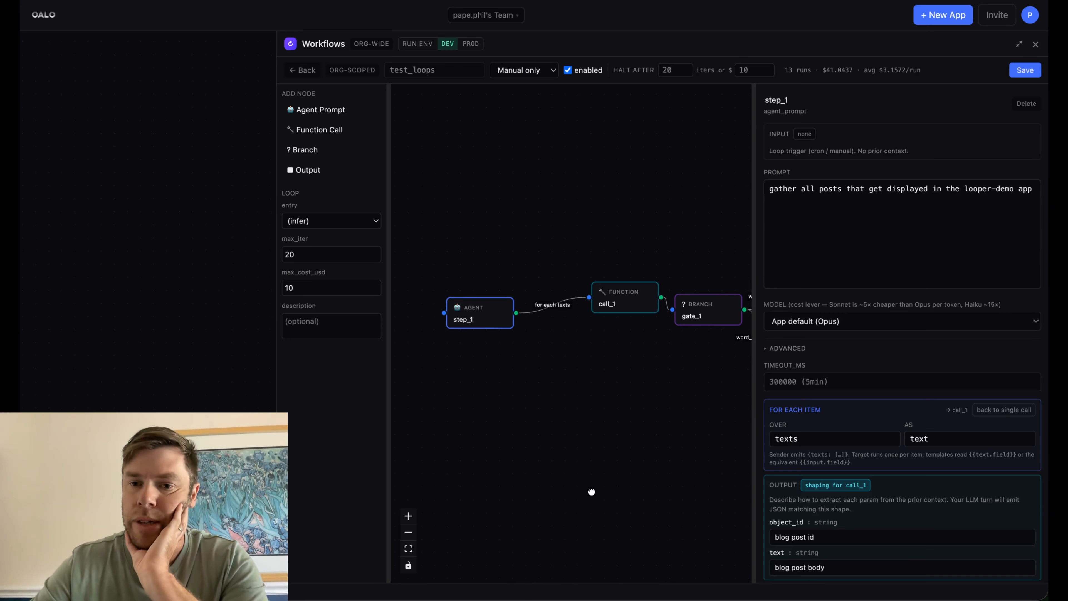
drag(590, 493, 616, 453)
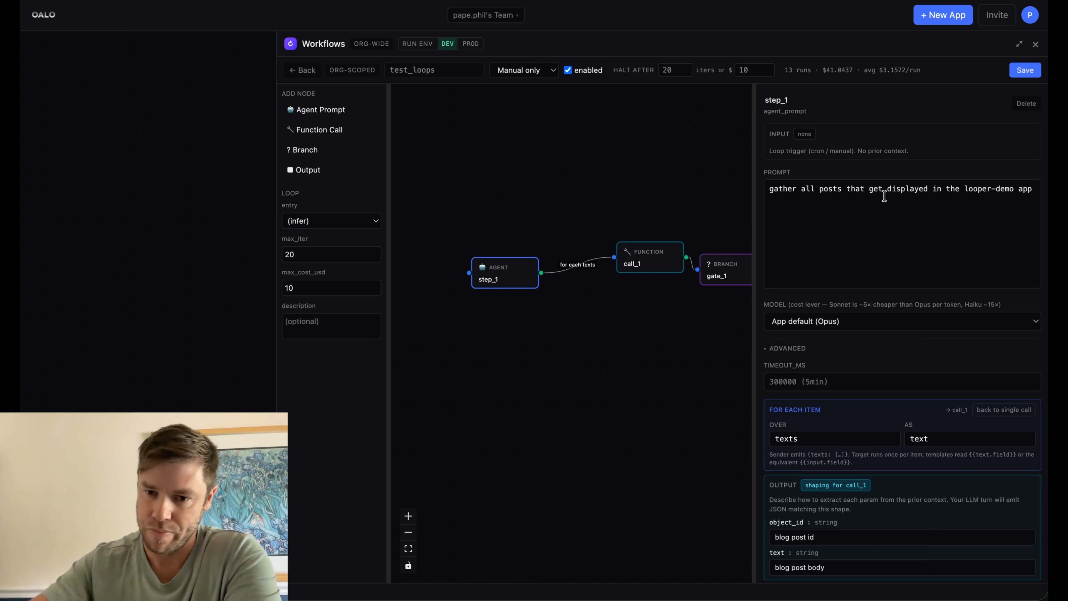
scroll(903, 383, down, 1)
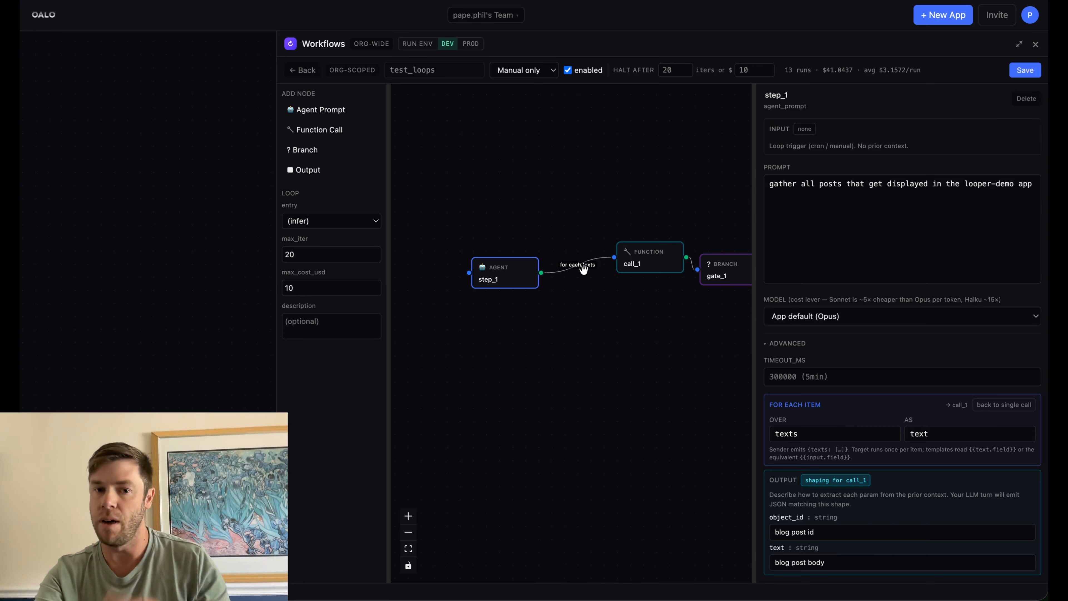
scroll(539, 369, down, 3)
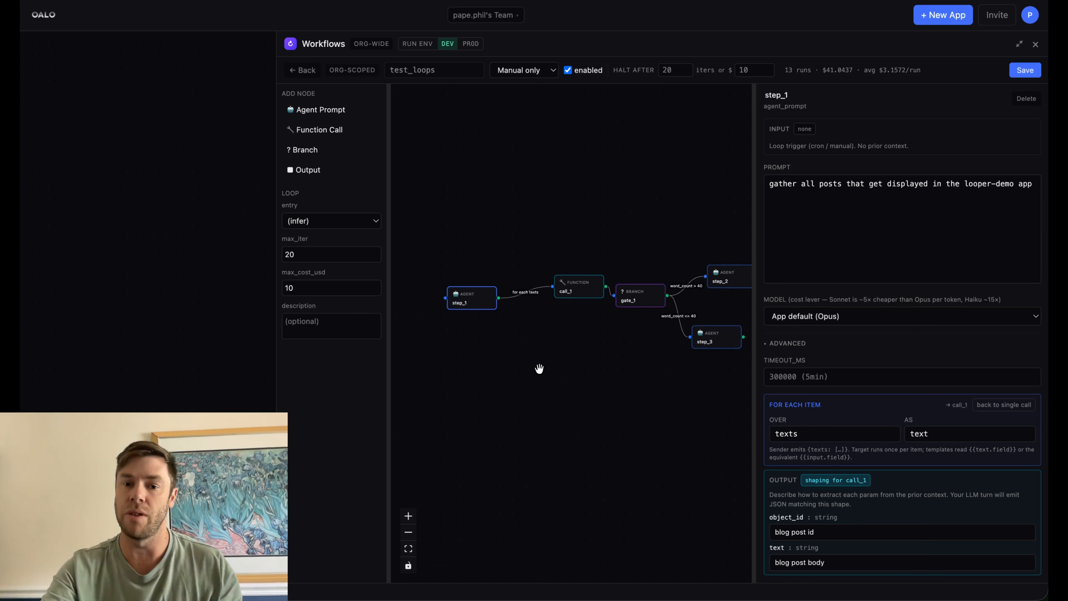
scroll(539, 369, up, 3)
drag(539, 370, 638, 382)
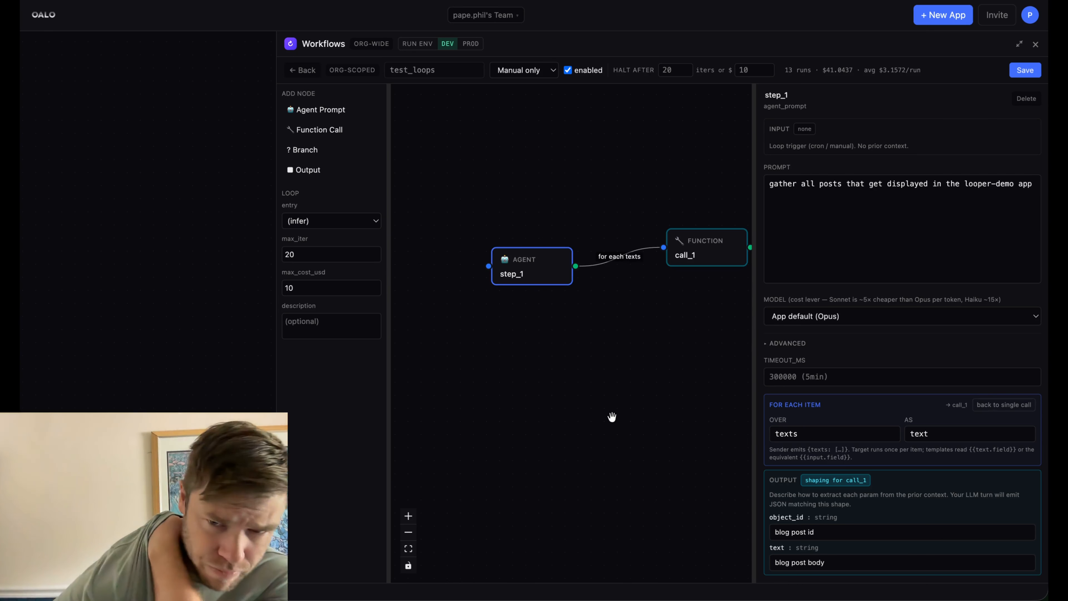
drag(635, 306, 556, 319)
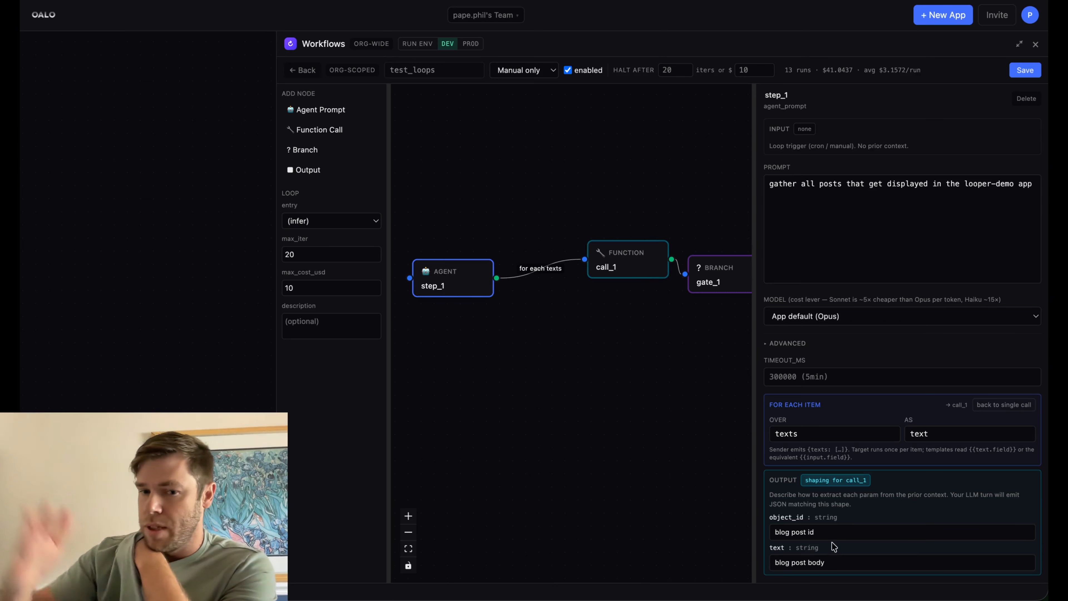
- Inspect the call_1 function node, expanding its typed input and output fields
click(640, 281)
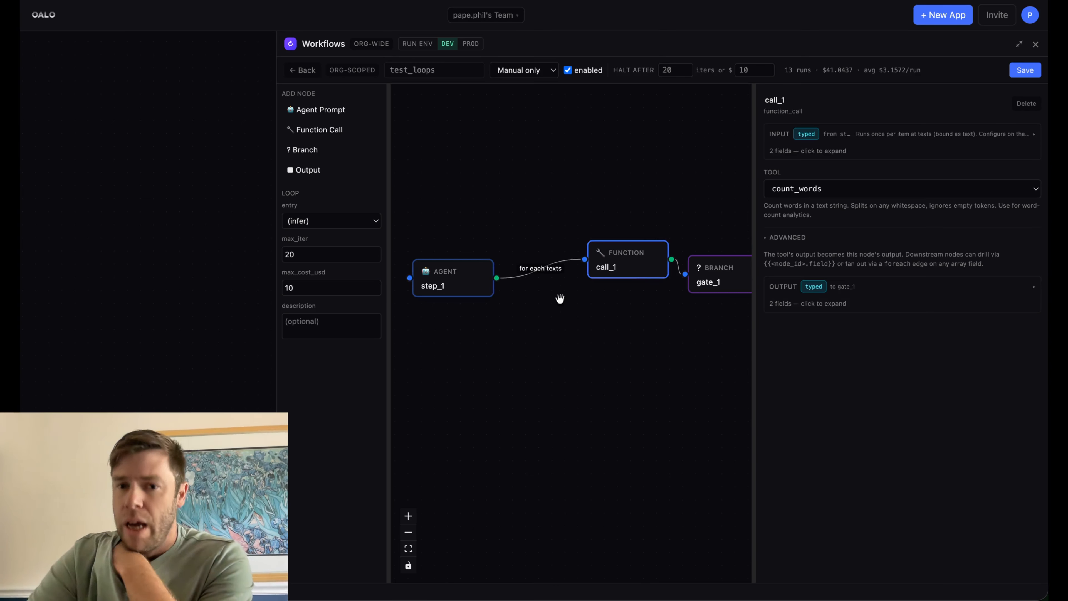
click(1035, 137)
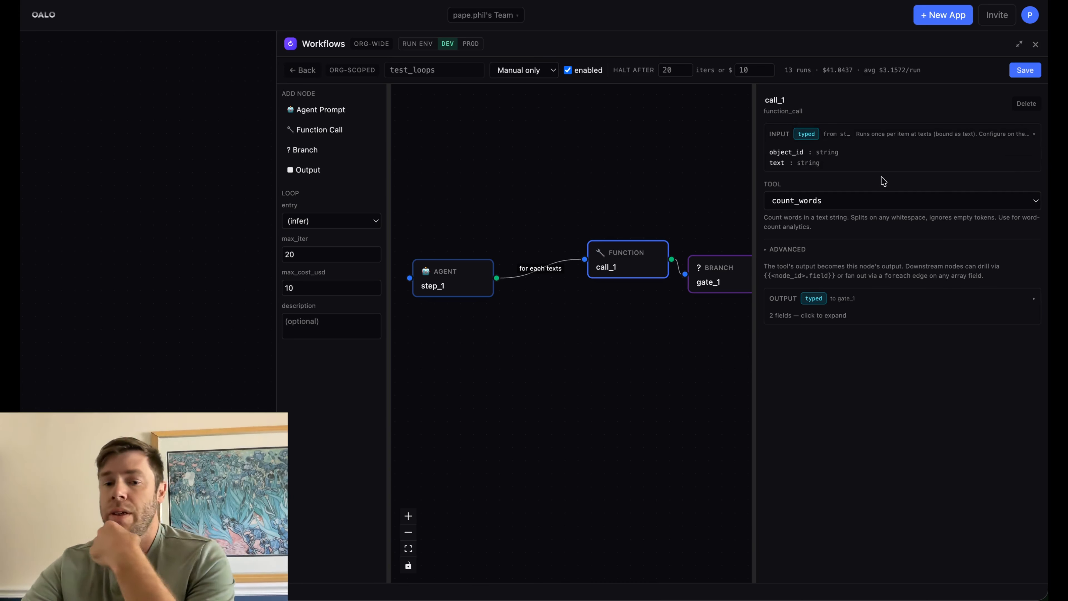
click(1035, 300)
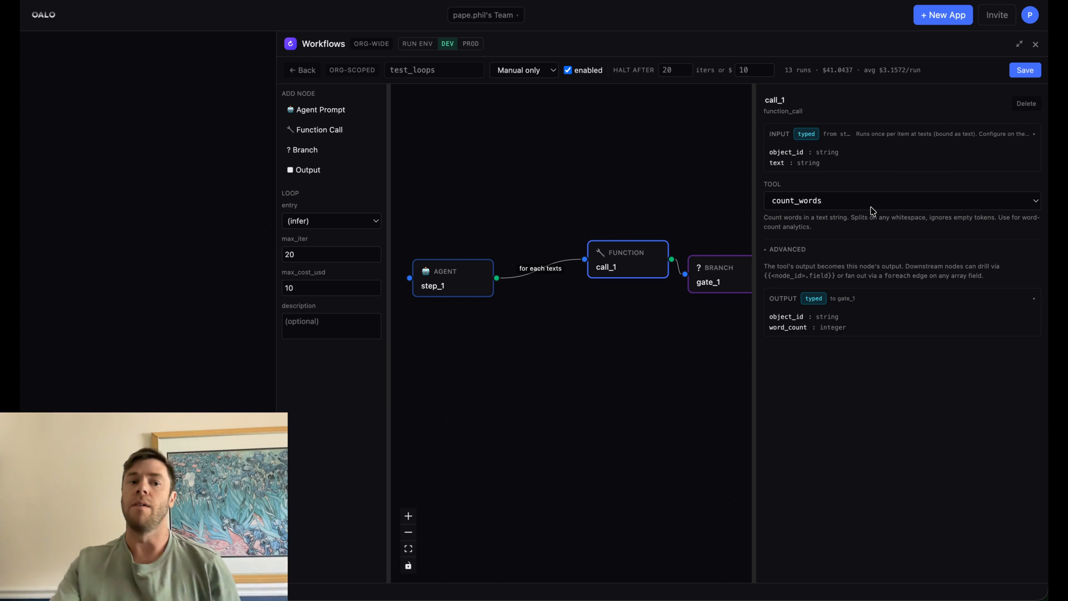
- Browse the org tool catalog in Workflows, open the form for creating a new tool, and close Workflows
click(304, 69)
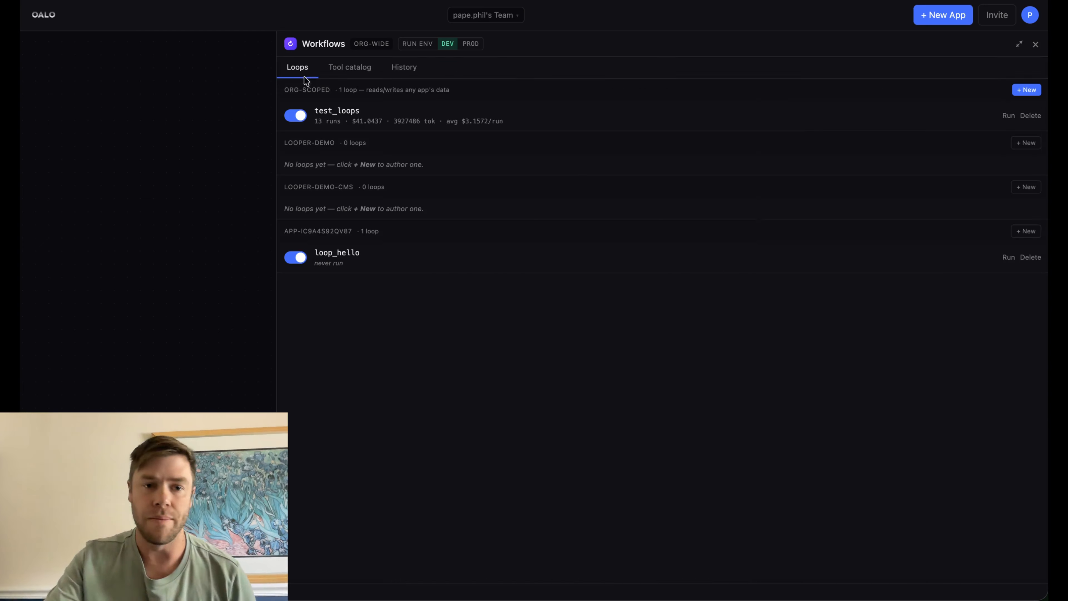
click(363, 68)
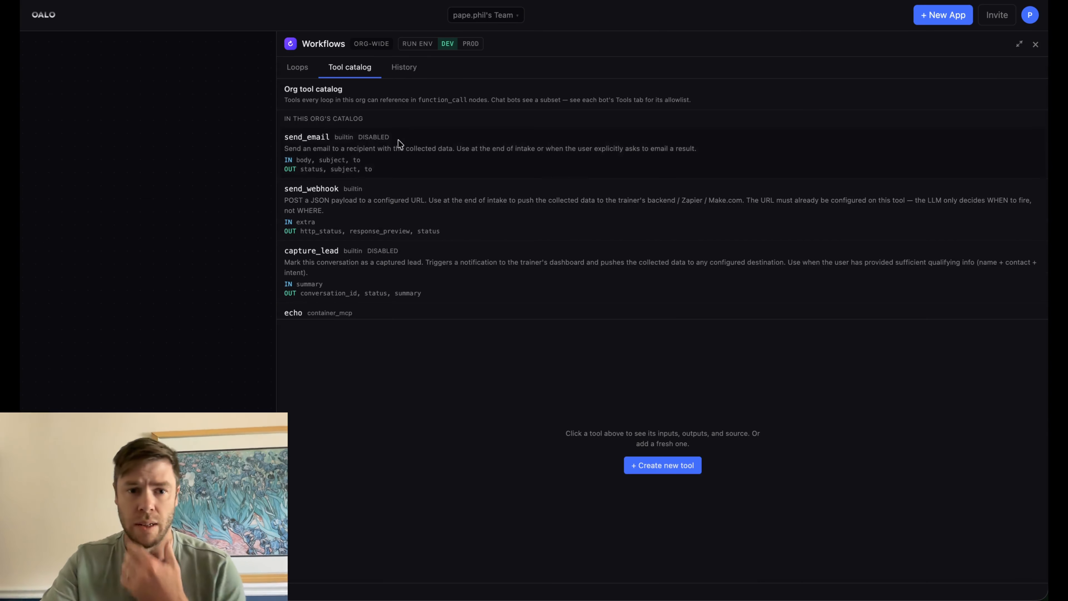
scroll(416, 189, down, 5)
scroll(416, 189, up, 5)
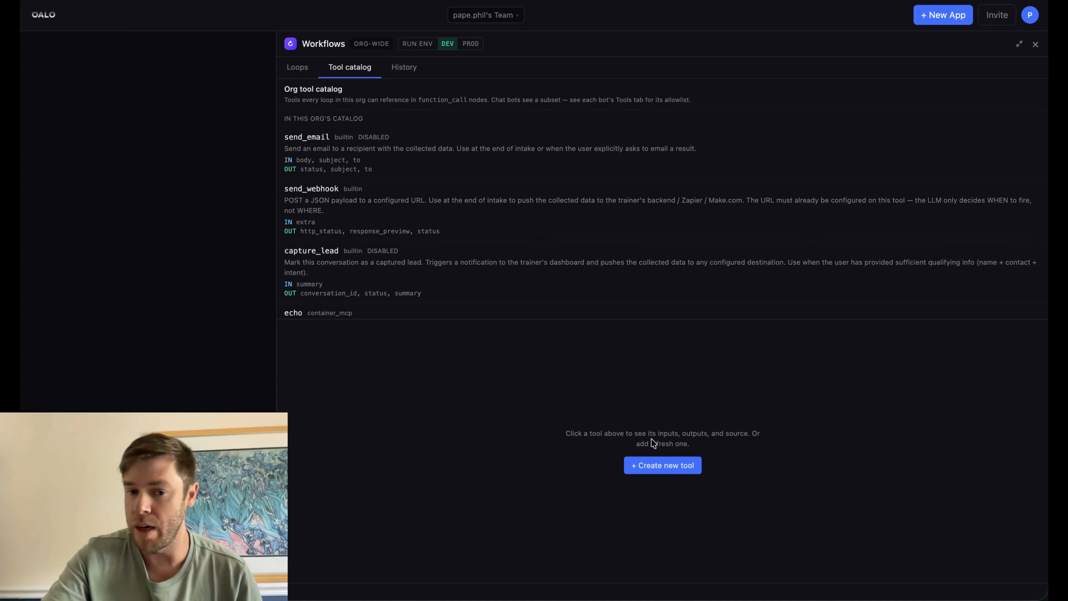
click(654, 463)
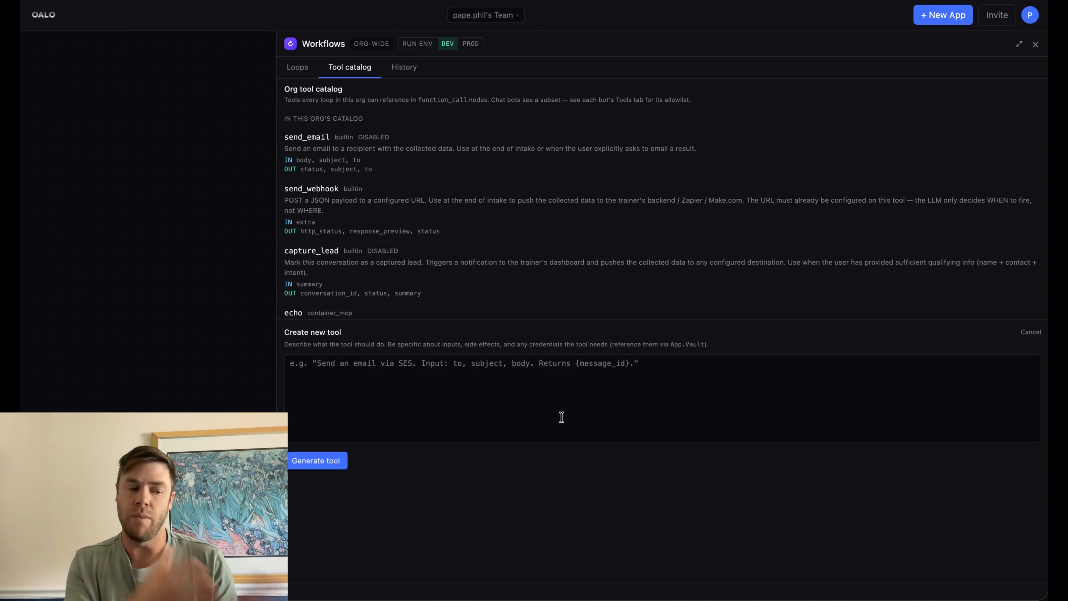
scroll(548, 227, down, 5)
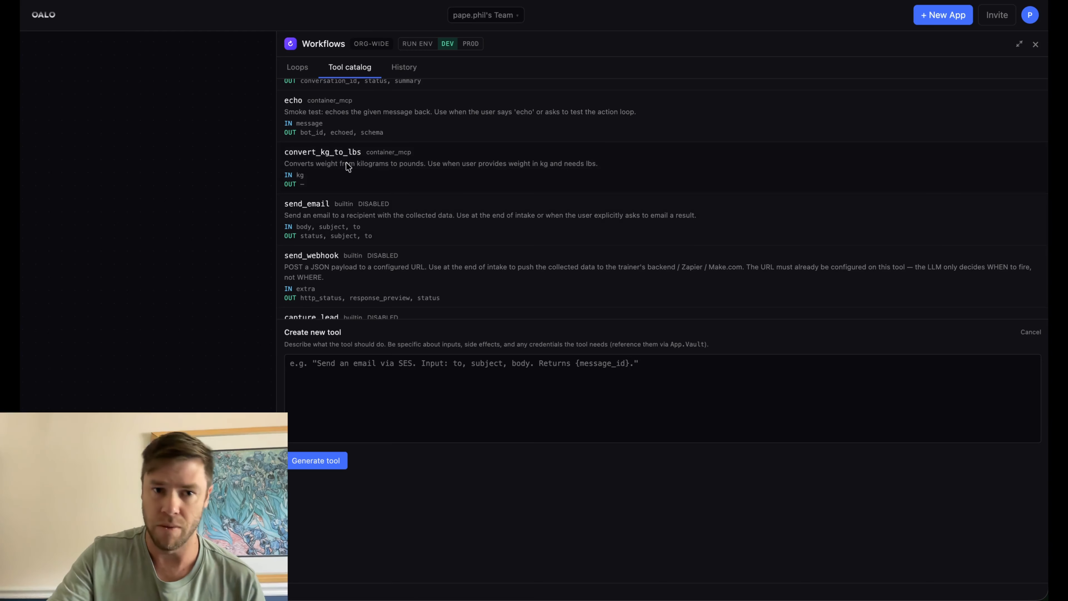
scroll(434, 164, down, 4)
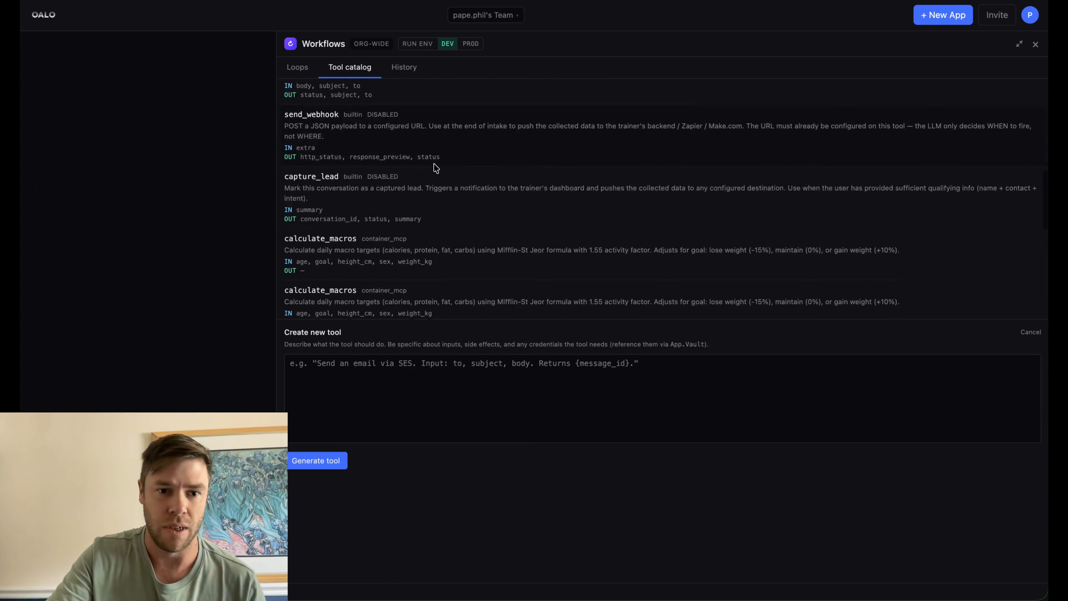
scroll(428, 213, up, 5)
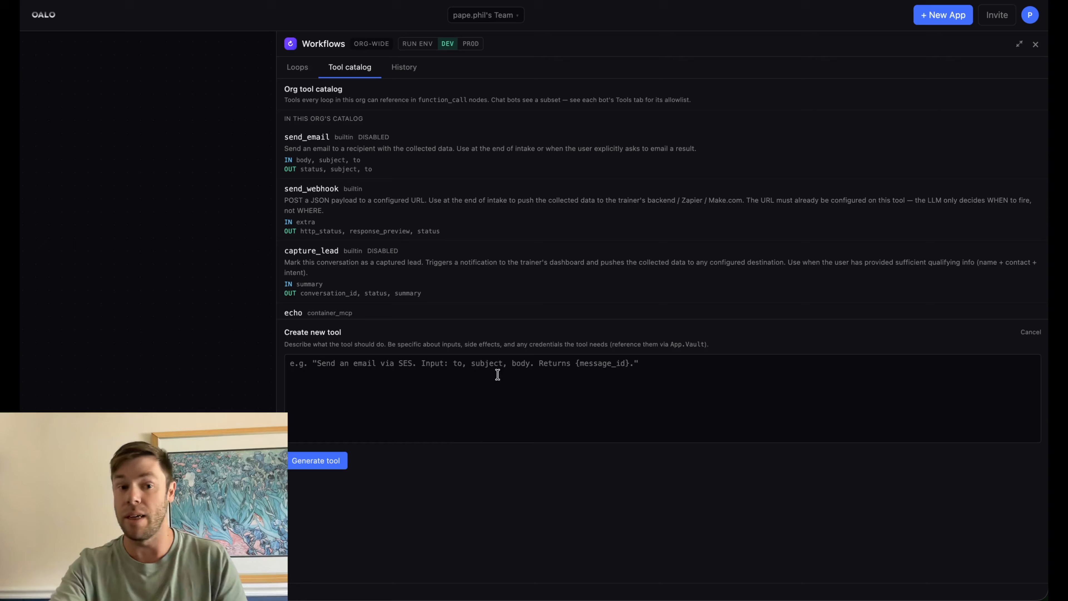
click(231, 314)
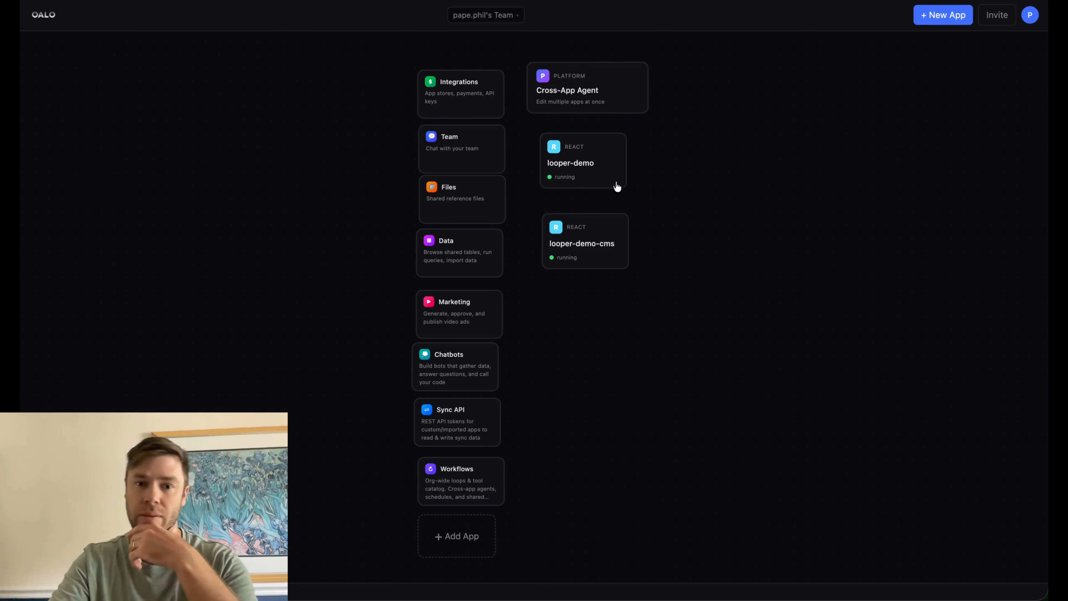
- View the looper-demo app's Git commit history, return to its build view and close the app
click(612, 172)
click(986, 66)
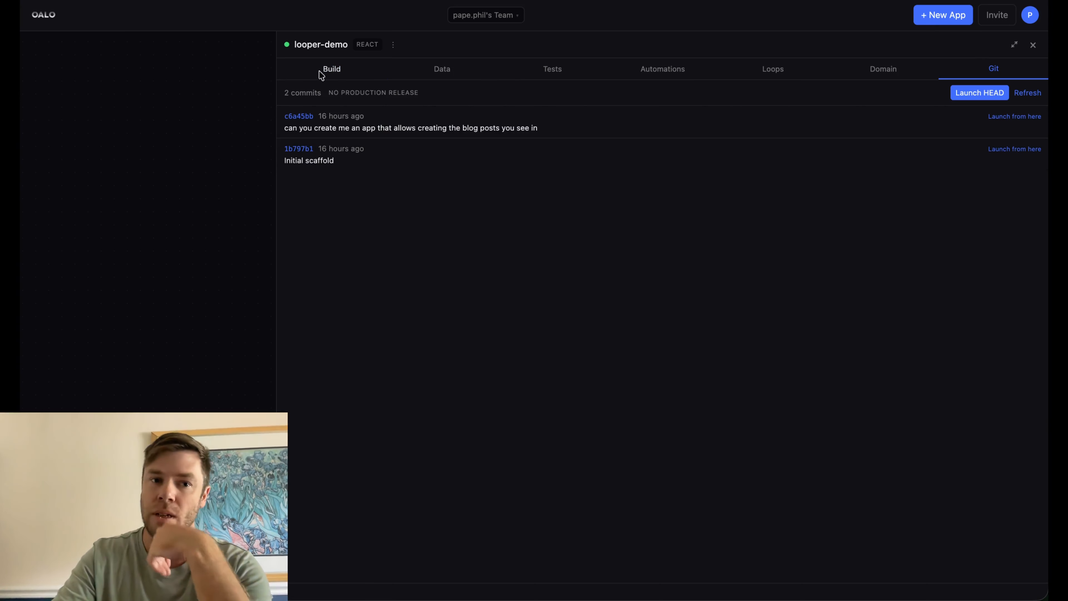
click(333, 70)
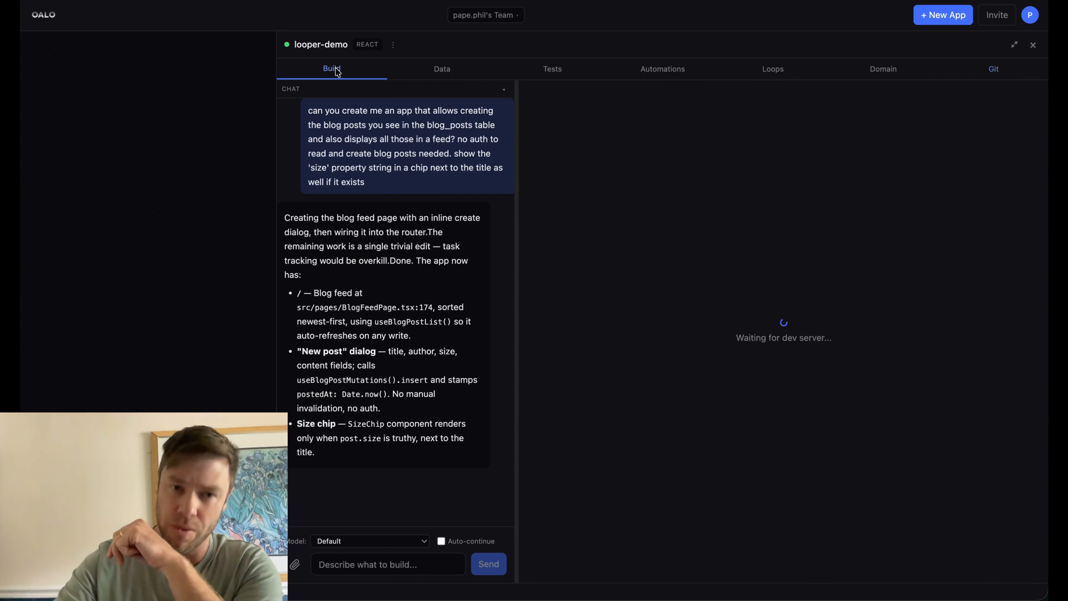
click(164, 174)
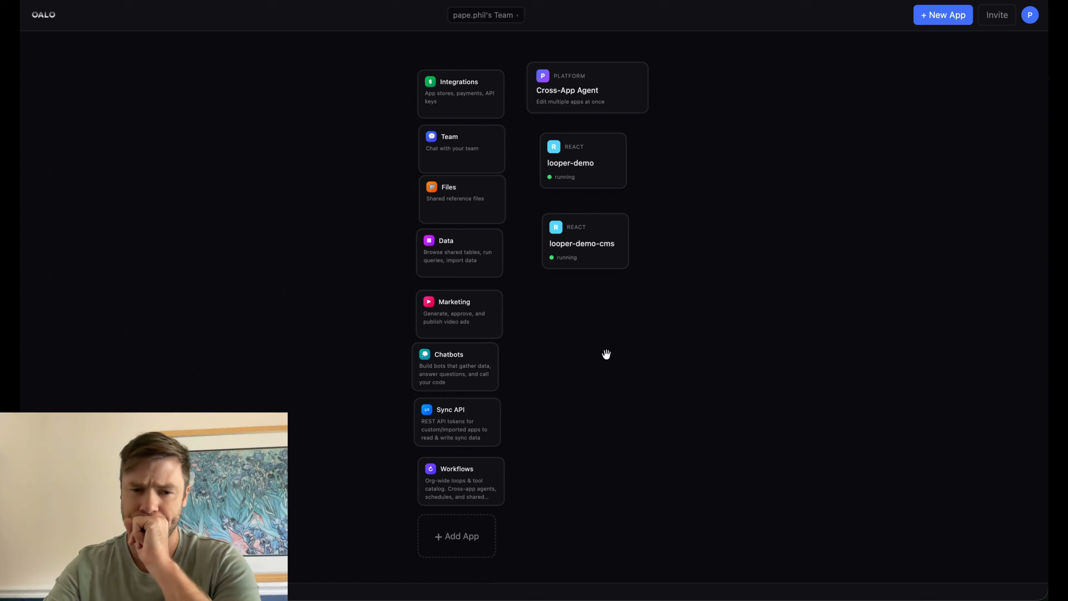
- Reopen the test_loops workflow and show the configuration of the call_1 function node
click(468, 490)
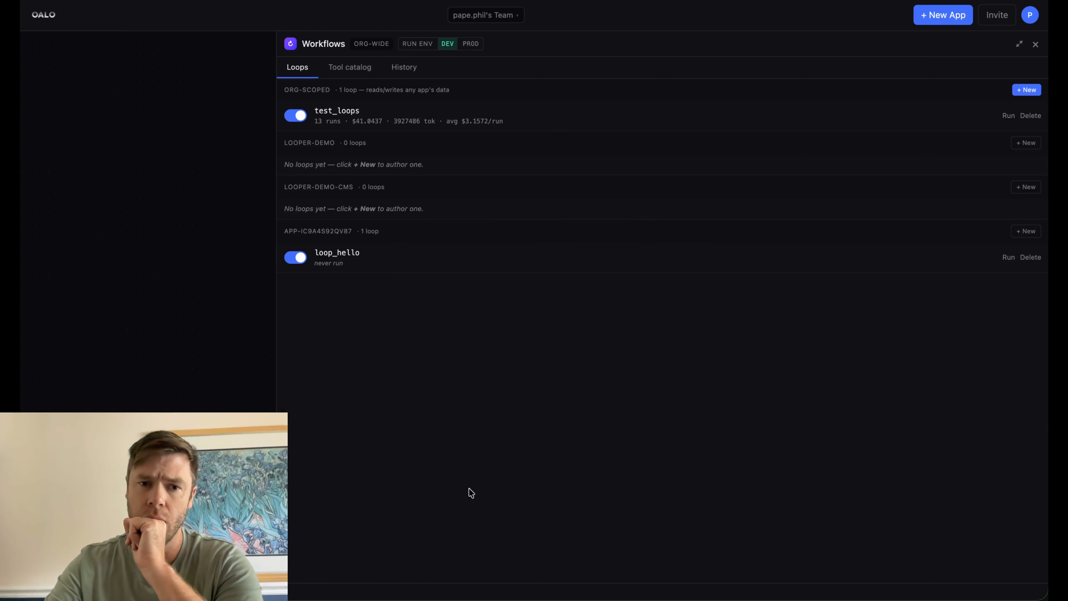
click(529, 124)
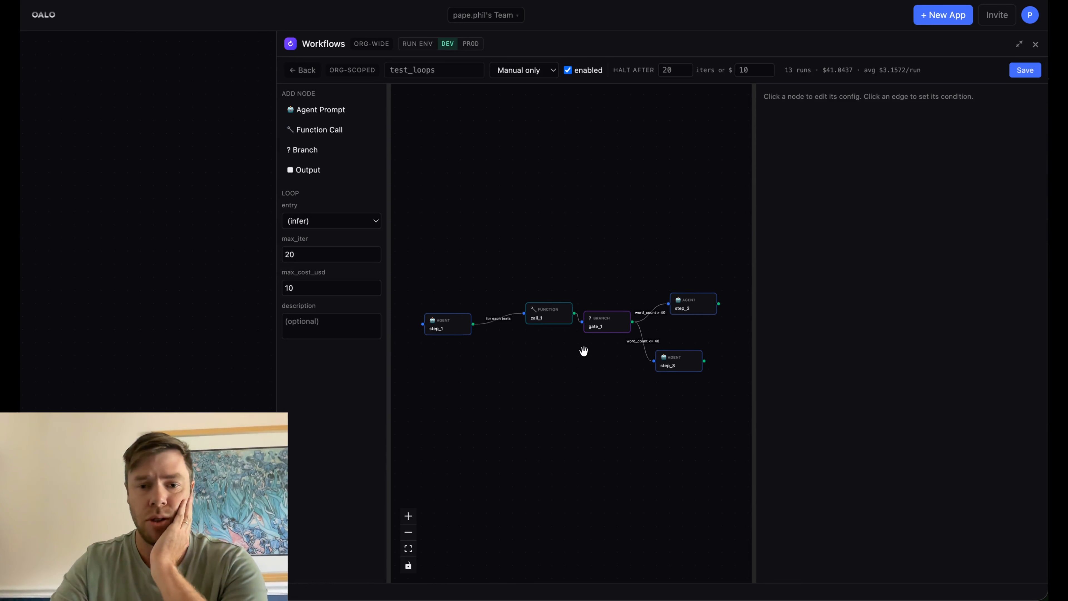
scroll(584, 353, up, 3)
click(536, 300)
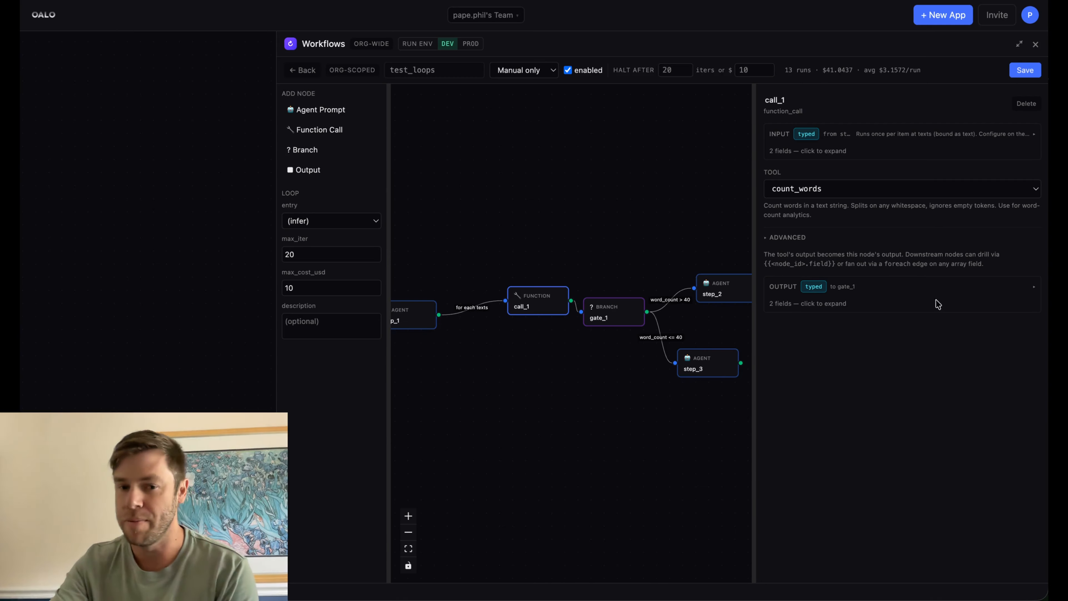
- Examine the gate_1 branch node's route conditions leading to step_2 and step_3
click(609, 322)
drag(595, 352, 556, 350)
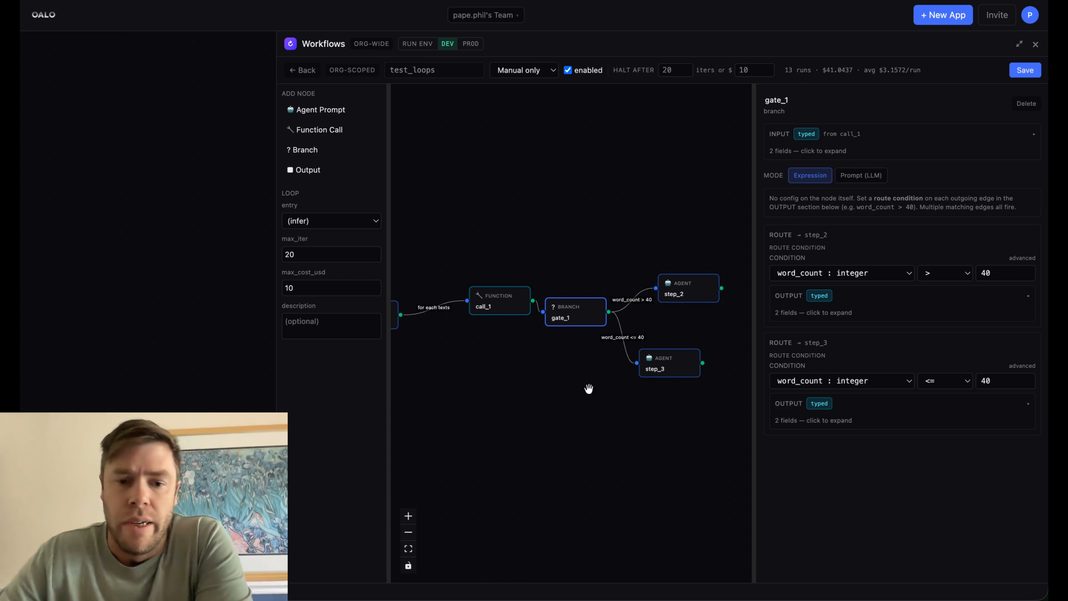
drag(589, 388, 581, 377)
scroll(581, 377, up, 1)
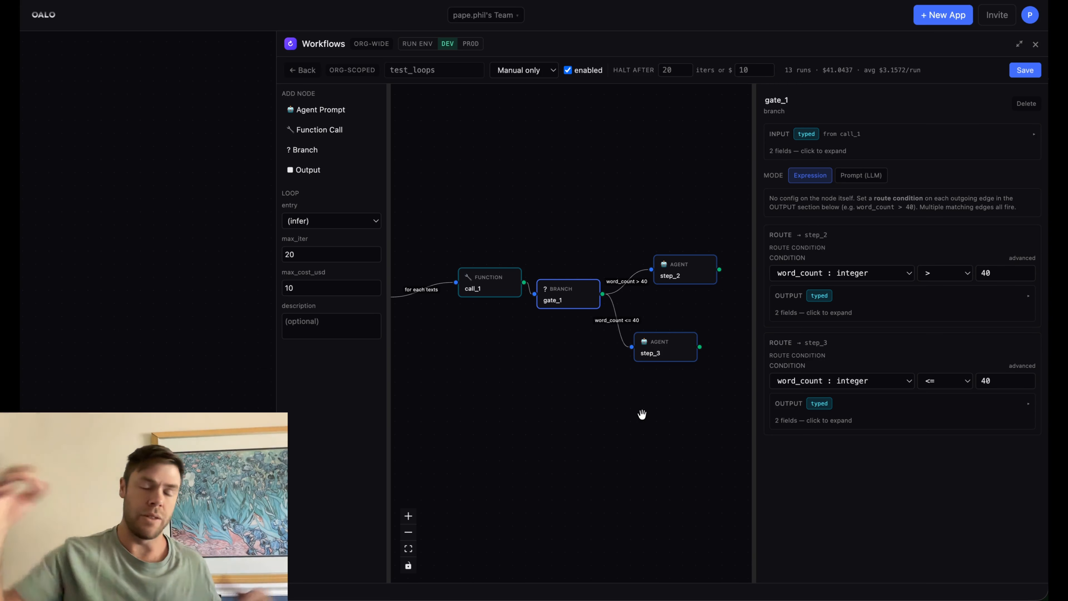
drag(623, 406, 627, 414)
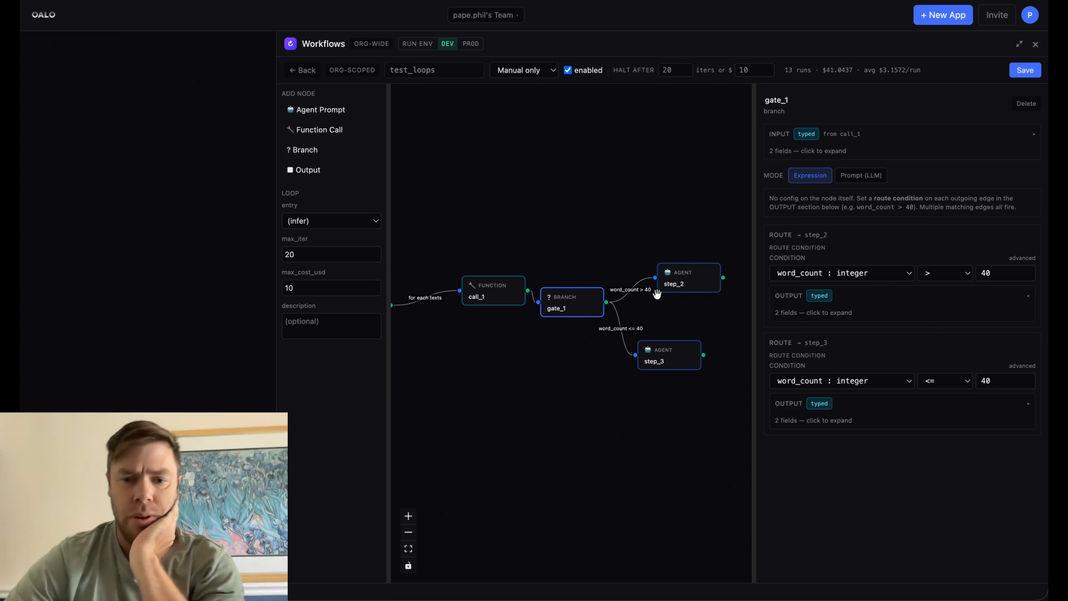
- Compare the prompts of the step_2 and step_3 agent nodes, ending on step_2
click(681, 288)
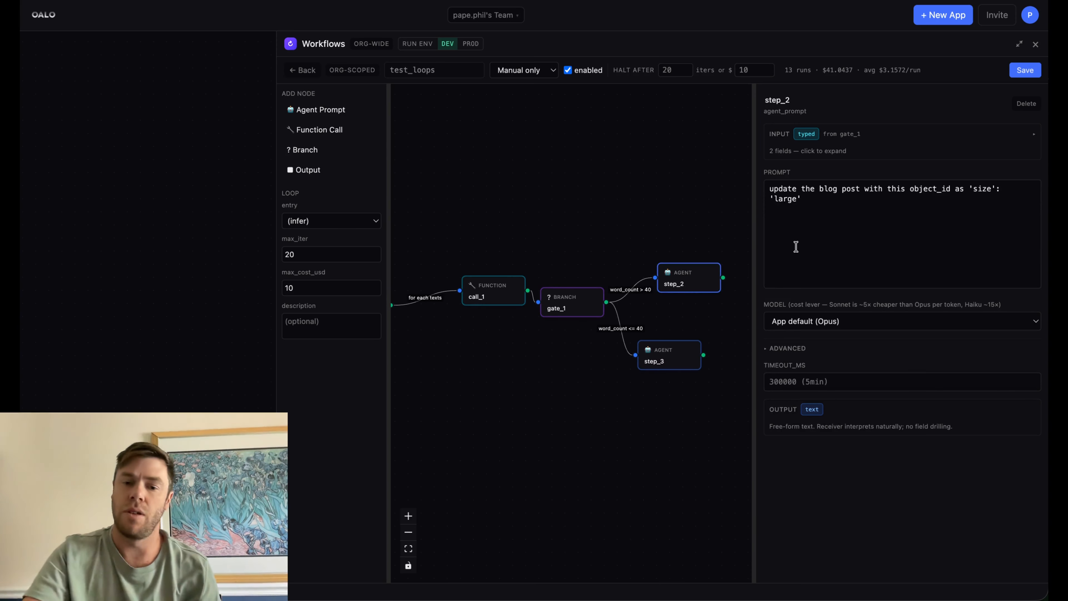
click(682, 363)
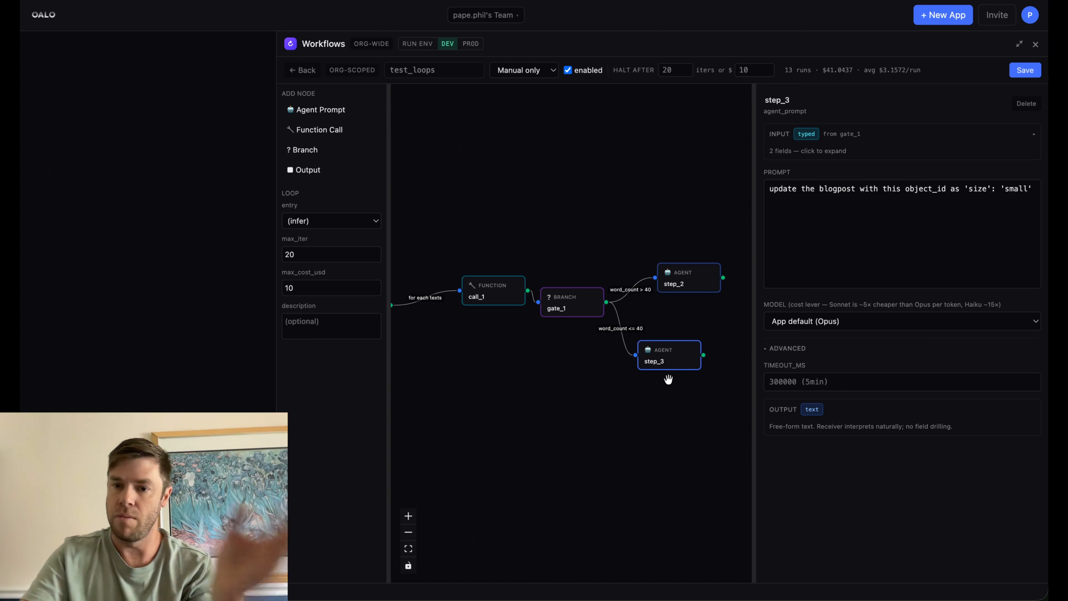
click(692, 283)
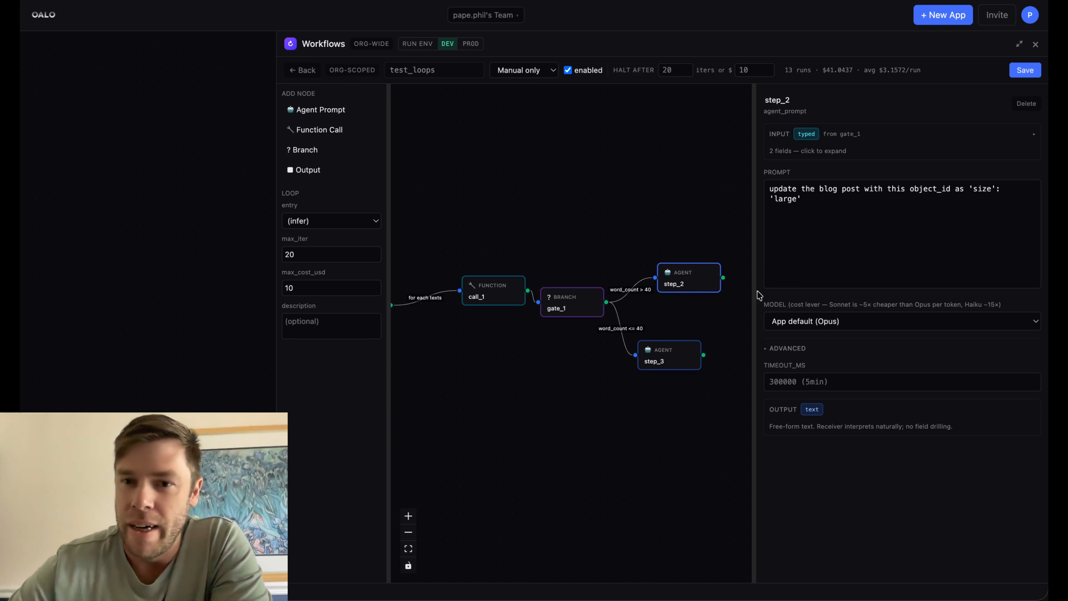
- Set the model of both the step_2 and step_3 agent nodes to the cheapest option, Haiku
drag(823, 70, 925, 69)
click(925, 70)
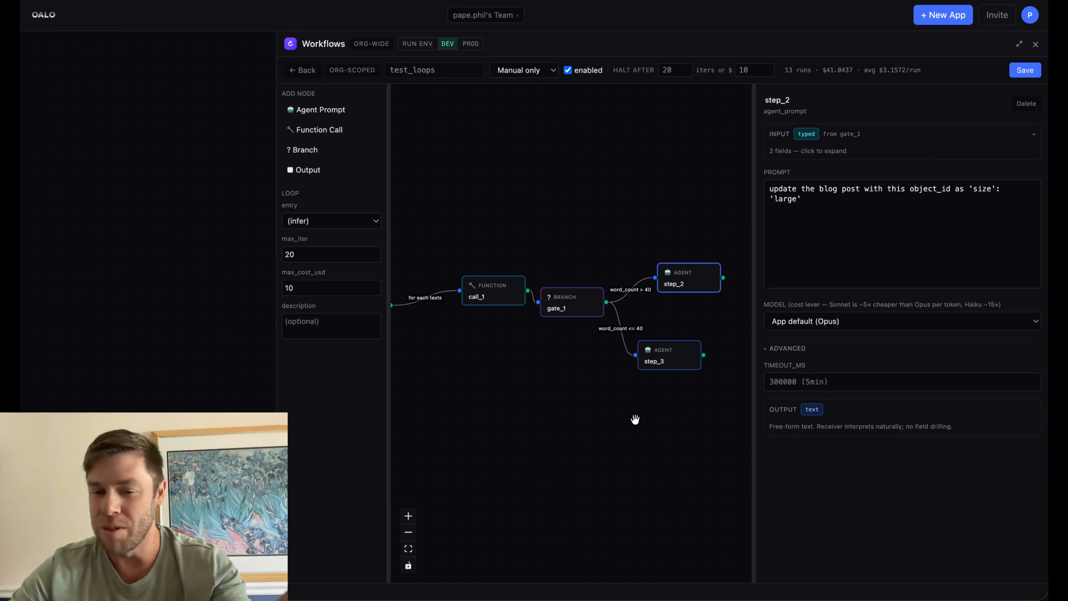
click(822, 321)
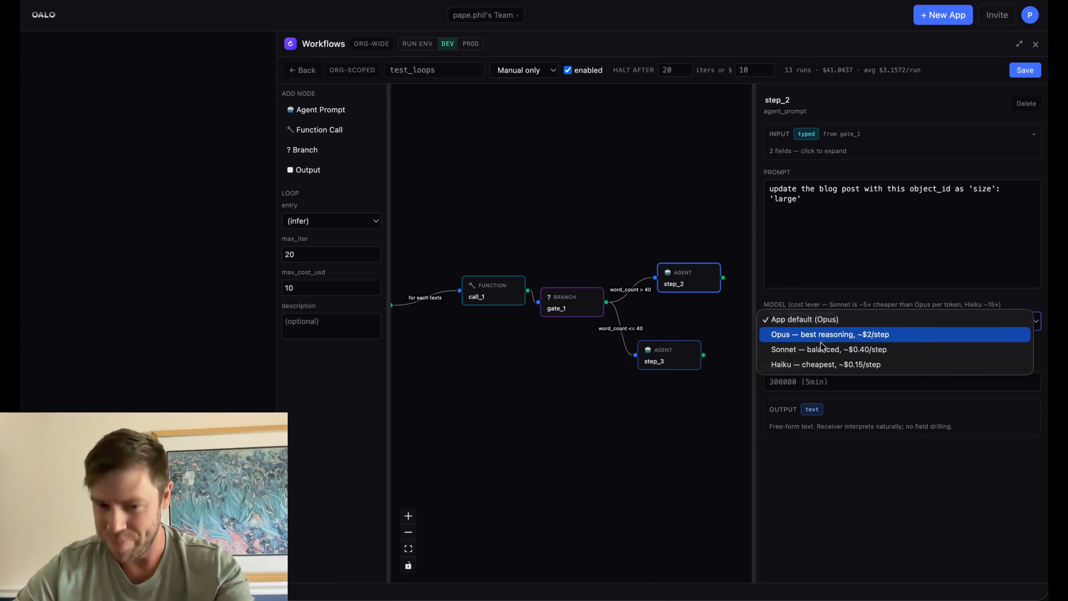
click(820, 365)
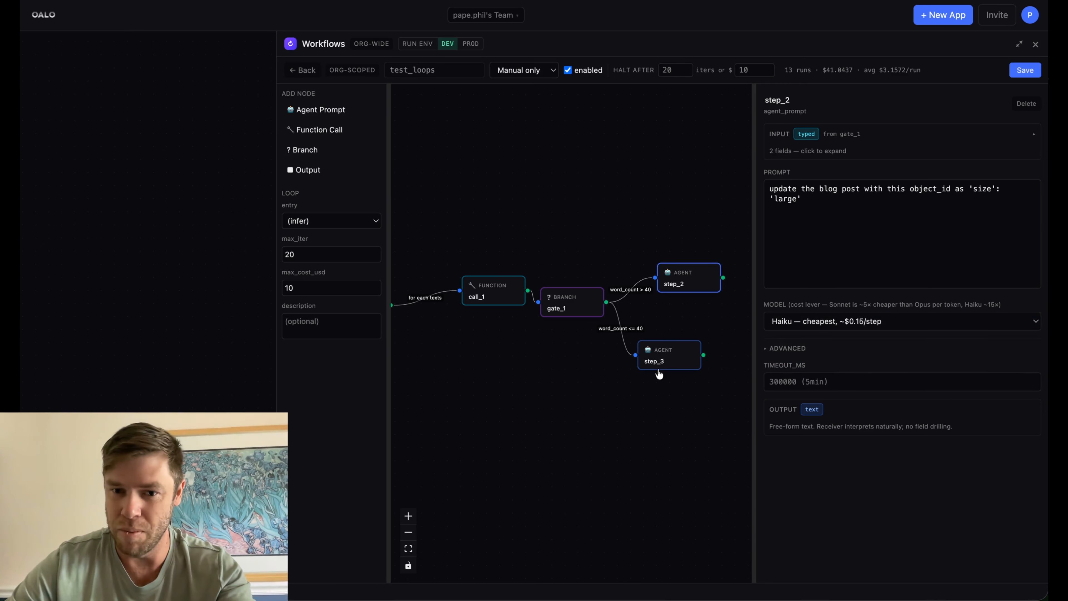
click(658, 363)
click(835, 326)
click(831, 364)
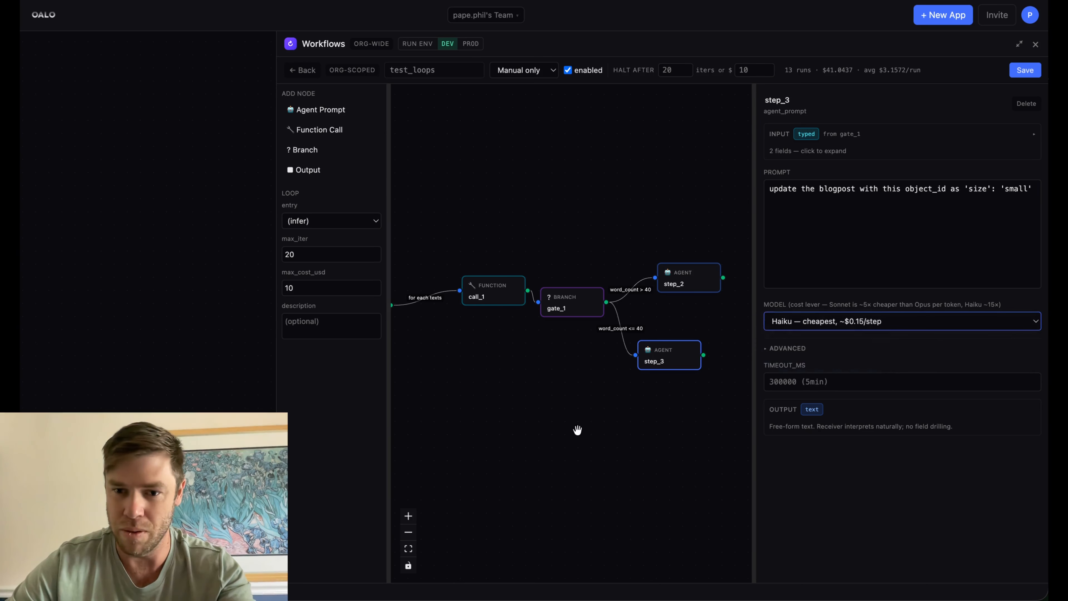
- Set the step_1 agent node's model to Haiku, the cheapest option
drag(576, 431, 691, 432)
click(488, 312)
click(871, 324)
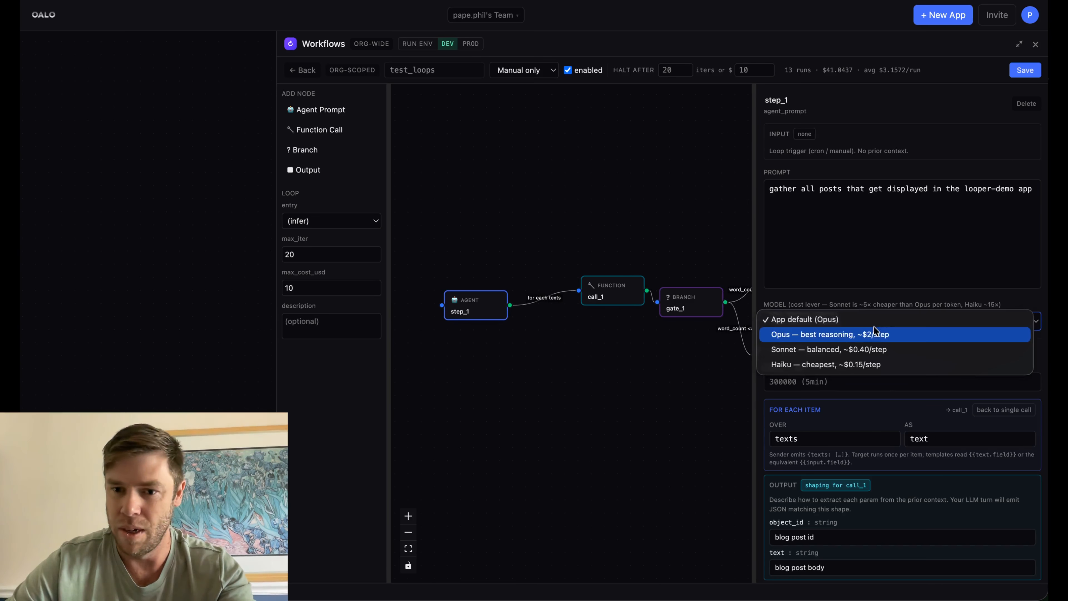
click(865, 364)
drag(664, 387, 592, 394)
scroll(566, 388, down, 3)
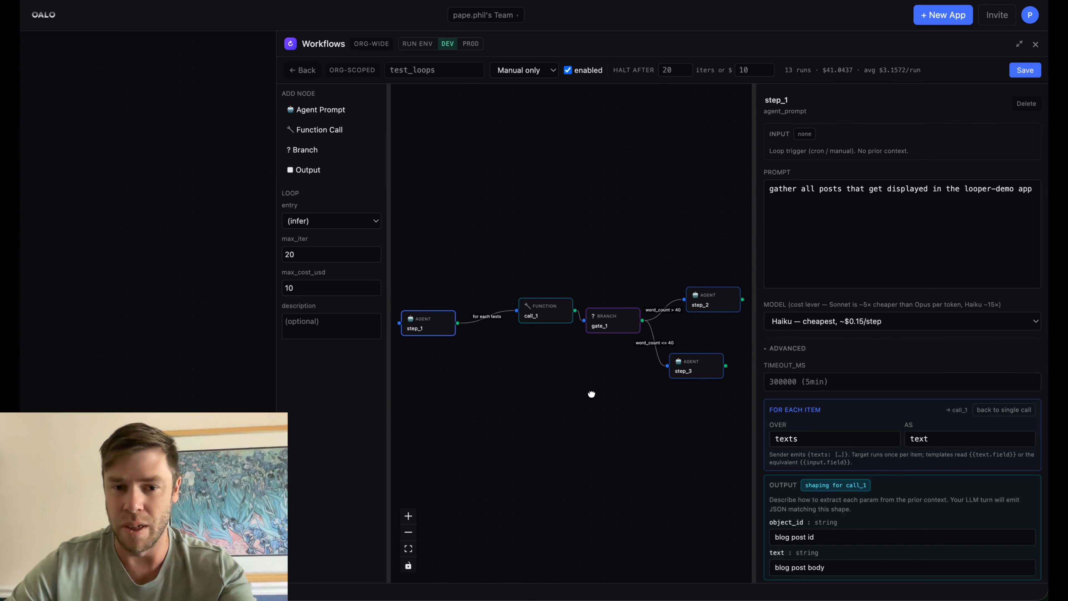
scroll(592, 392, down, 2)
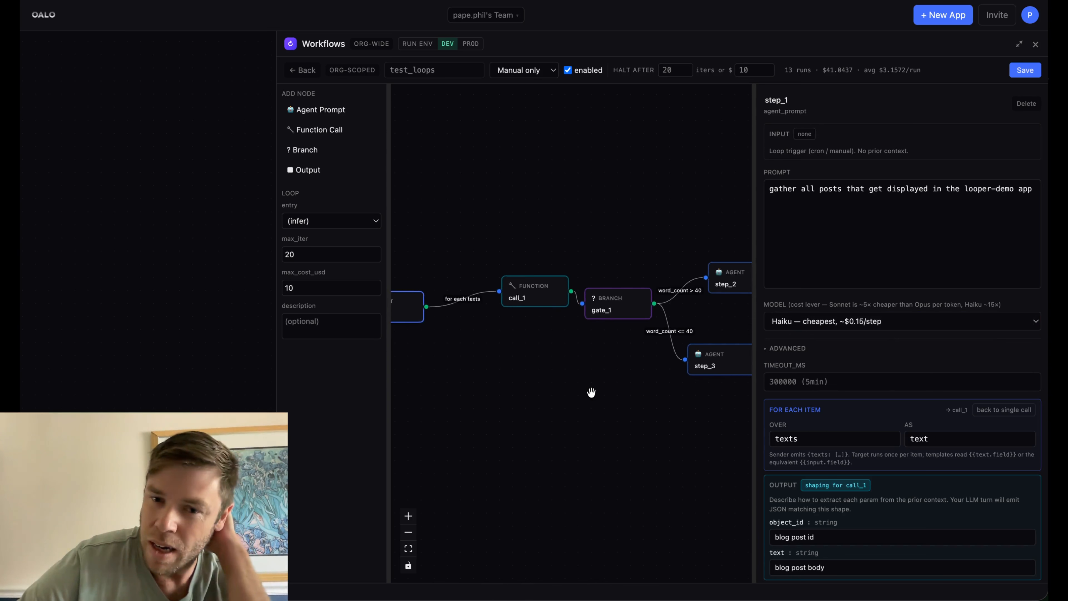
scroll(591, 392, down, 1)
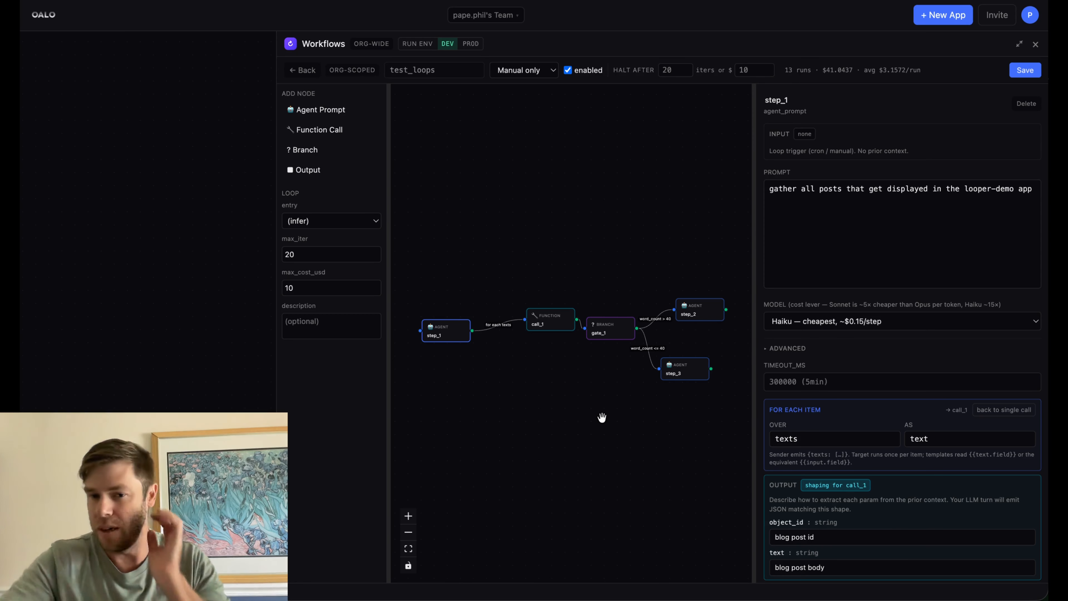
scroll(639, 388, up, 3)
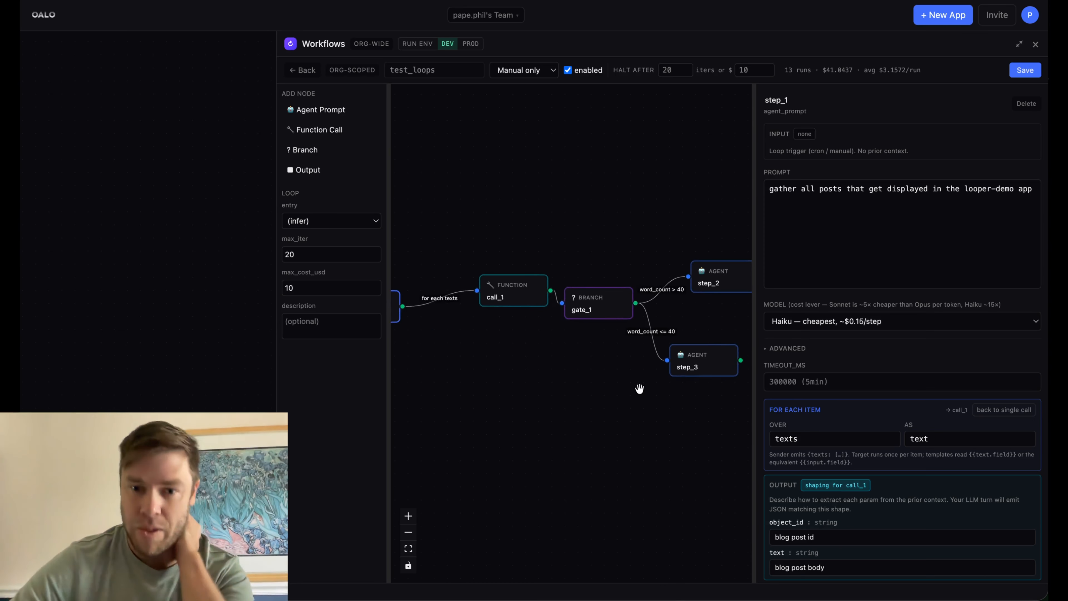
drag(639, 387, 567, 405)
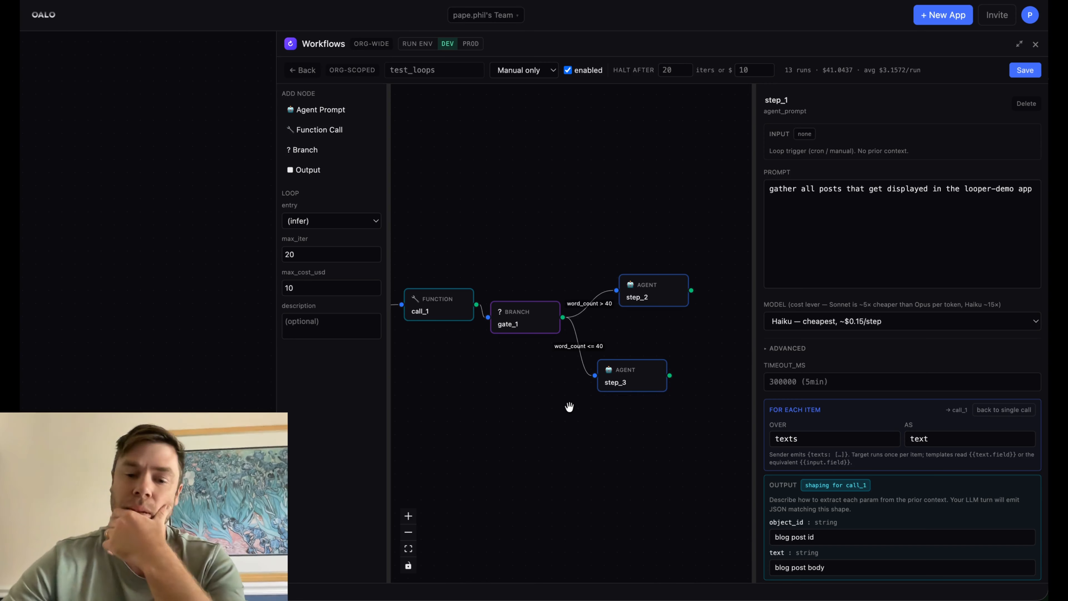
mouse_move(582, 422)
mouse_down()
mouse_move(565, 422)
mouse_move(575, 417)
mouse_up()
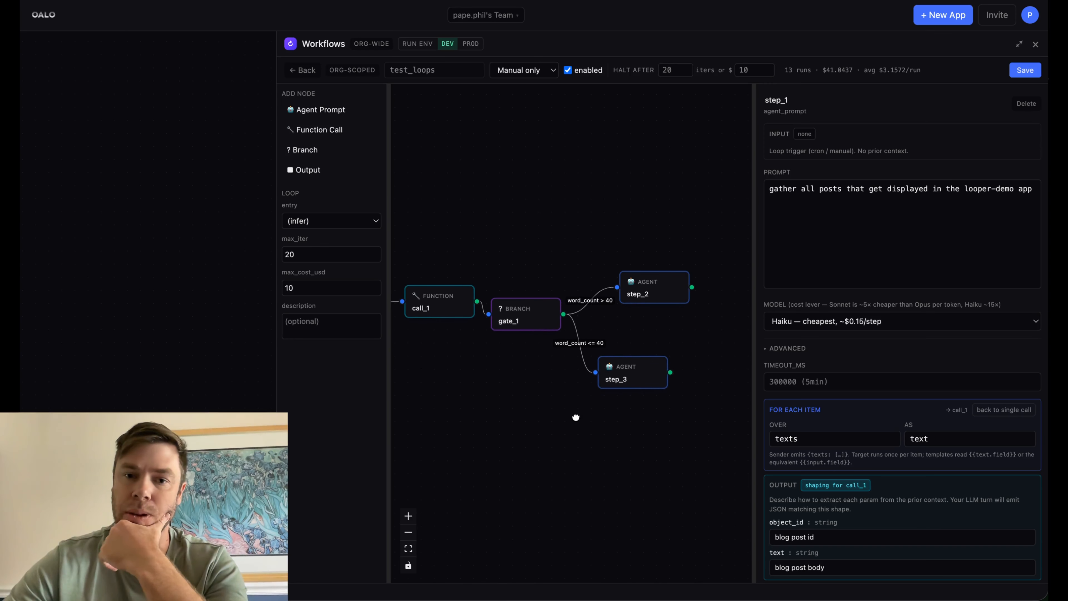
scroll(575, 417, down, 2)
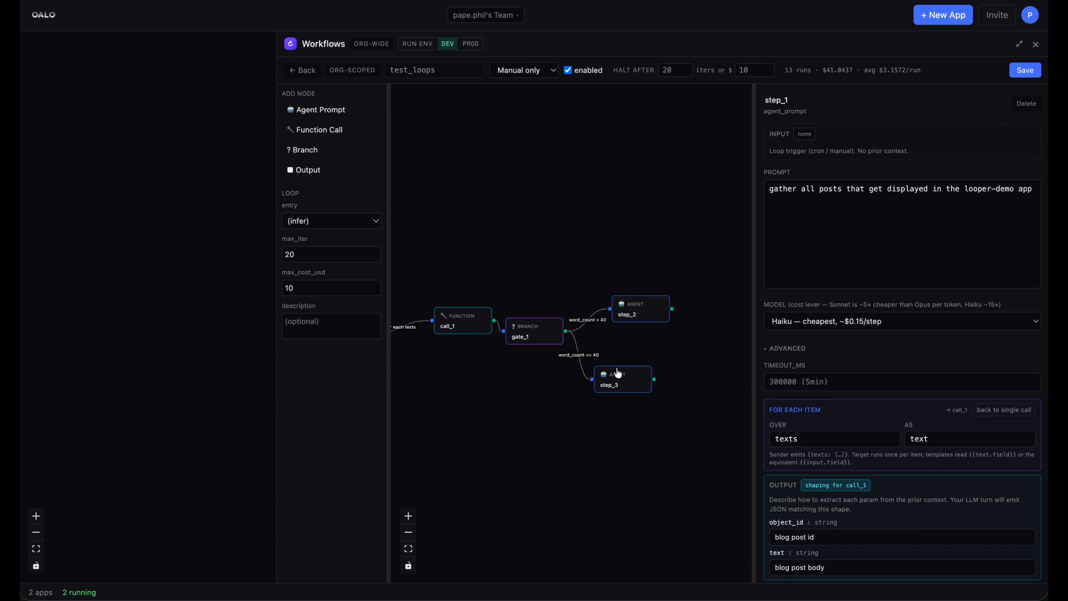
scroll(620, 420, left, 2)
scroll(621, 421, left, 3)
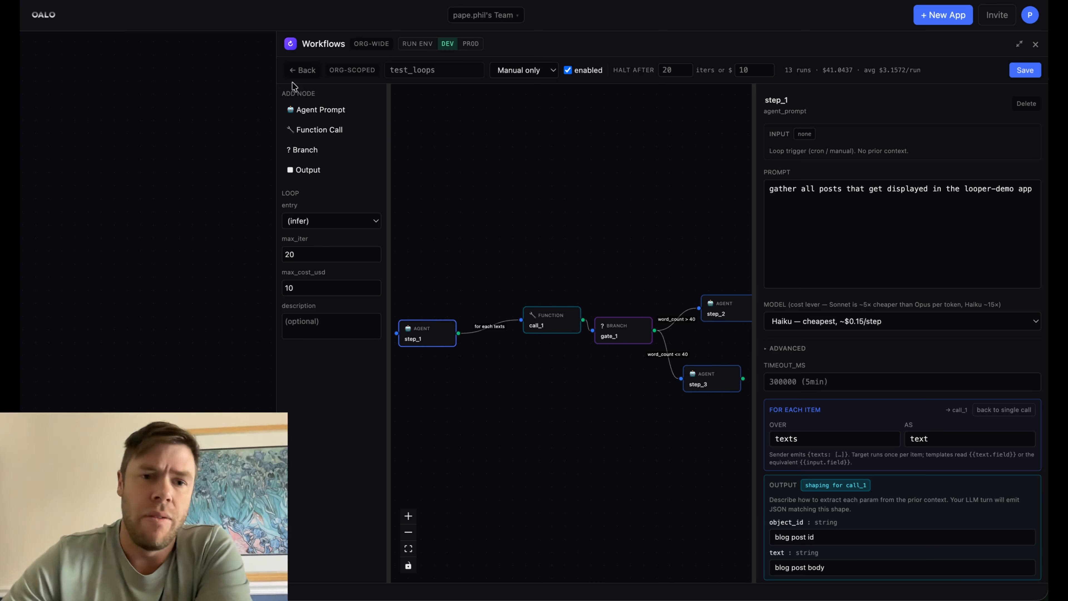
- Return to the list of loops and run the test_loops workflow in the DEV environment
click(302, 70)
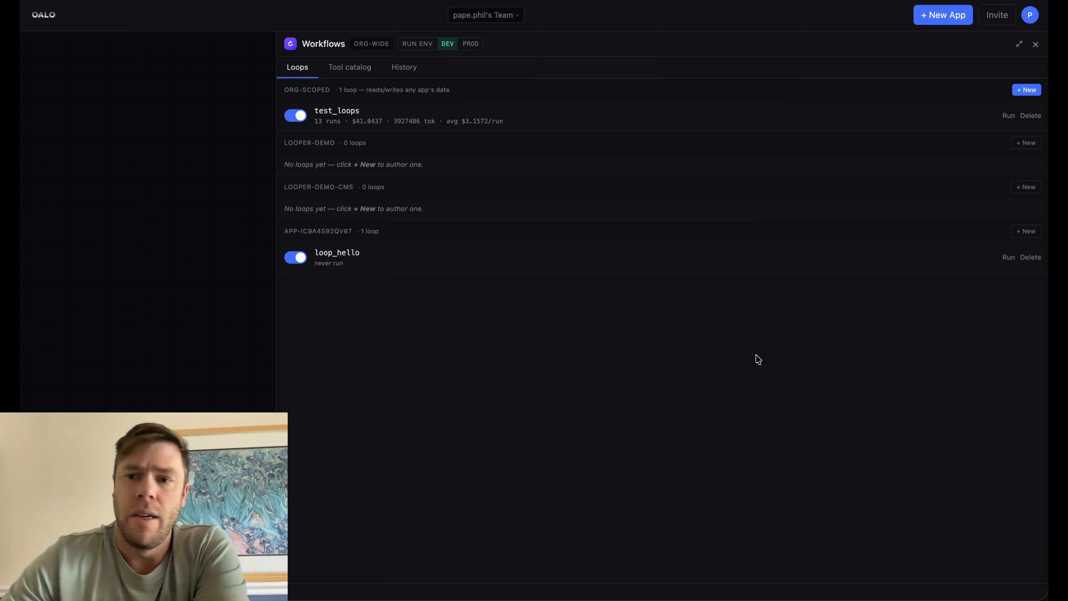
click(1008, 116)
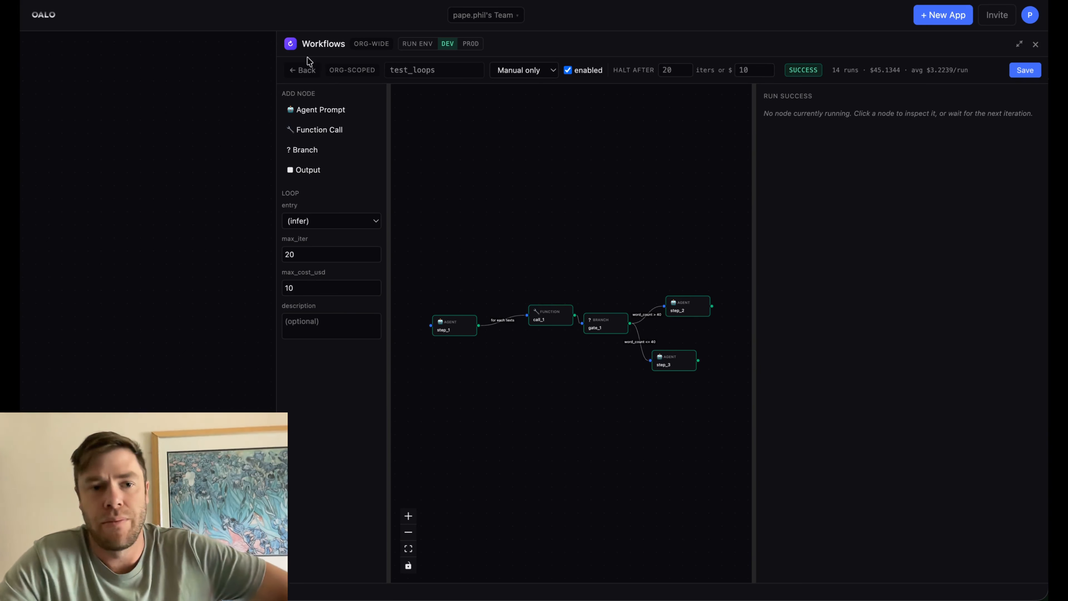
- Open the workflow run history and review the latest test_loops run's step_1 prompt, raw model output and tool timeline
click(307, 69)
click(402, 67)
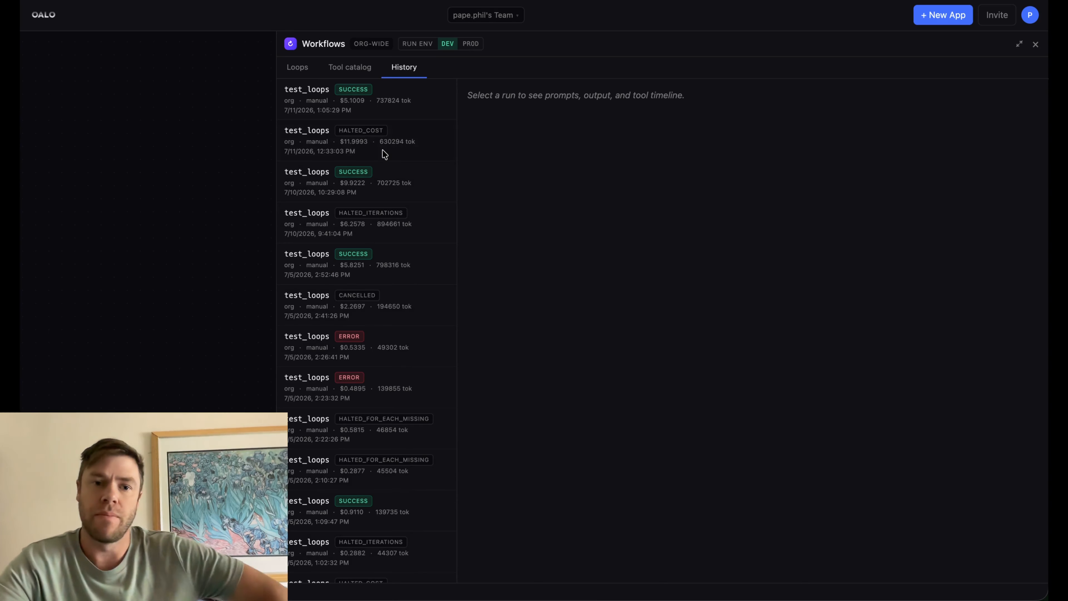
click(393, 107)
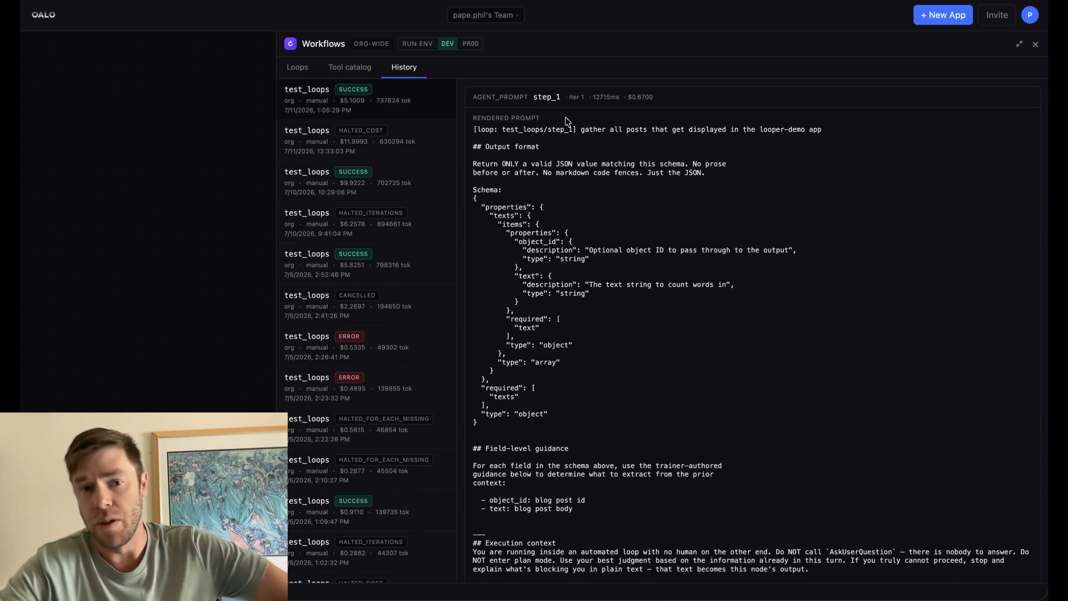
scroll(569, 117, down, 5)
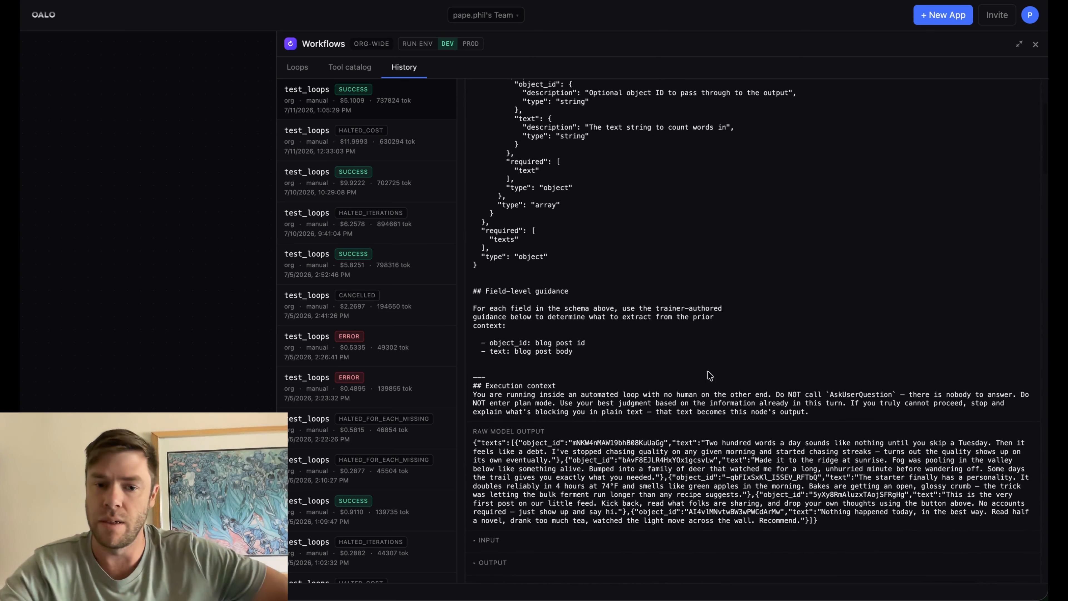
scroll(727, 410, down, 10)
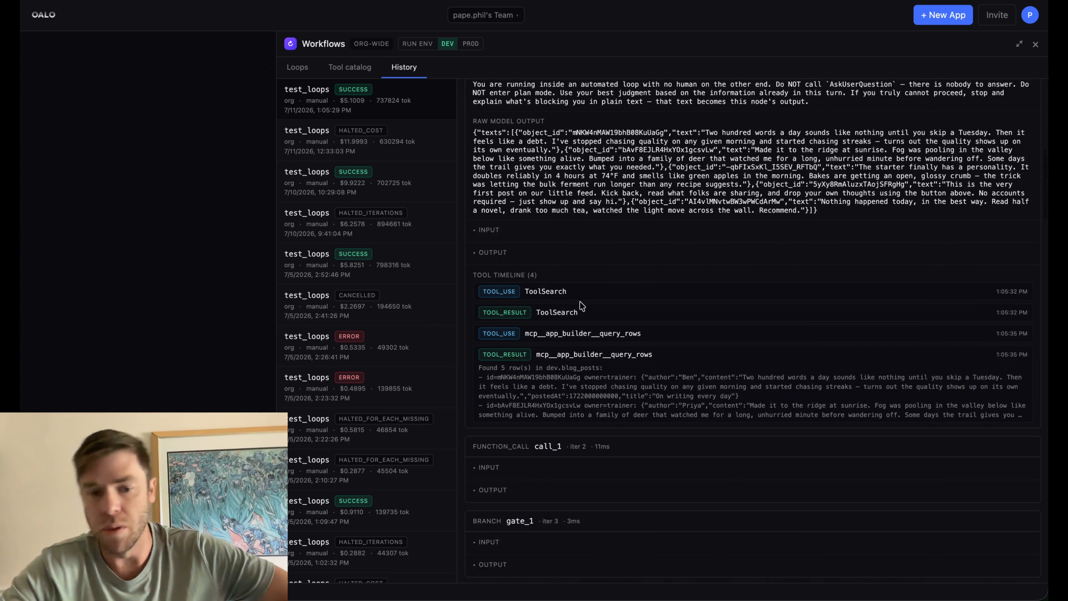
scroll(583, 302, down, 1)
scroll(583, 302, up, 5)
- Examine the step_2 entries and the following iterations of the latest test_loops run, including cost, prompt and tool timeline
scroll(583, 301, down, 10)
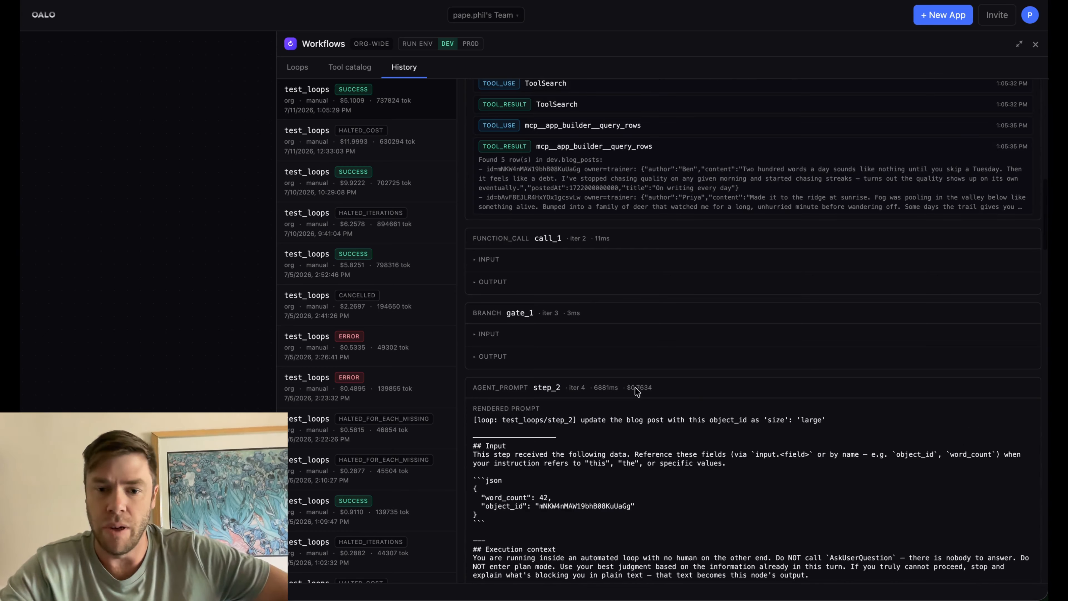
click(696, 393)
scroll(675, 317, down, 20)
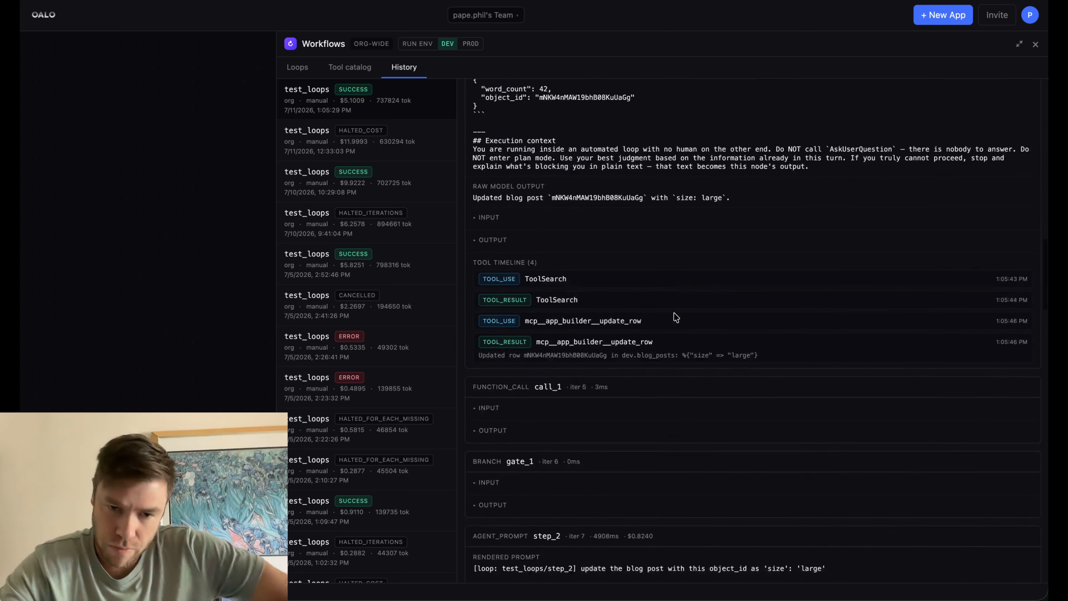
scroll(673, 317, down, 20)
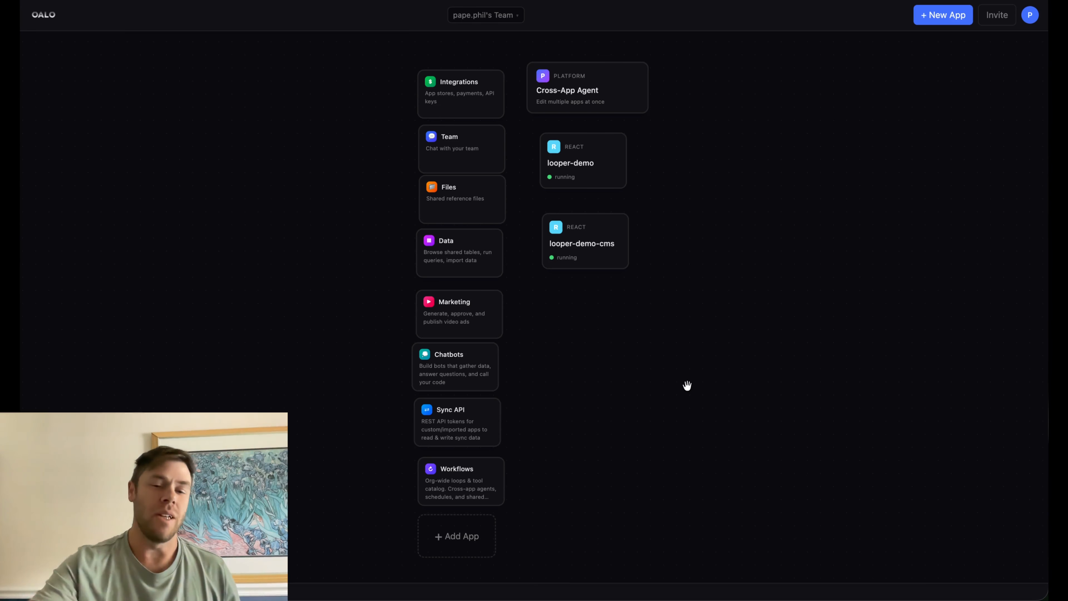
- Open the looper-demo app, check the posts in its blog feed for size chips and close it
click(608, 181)
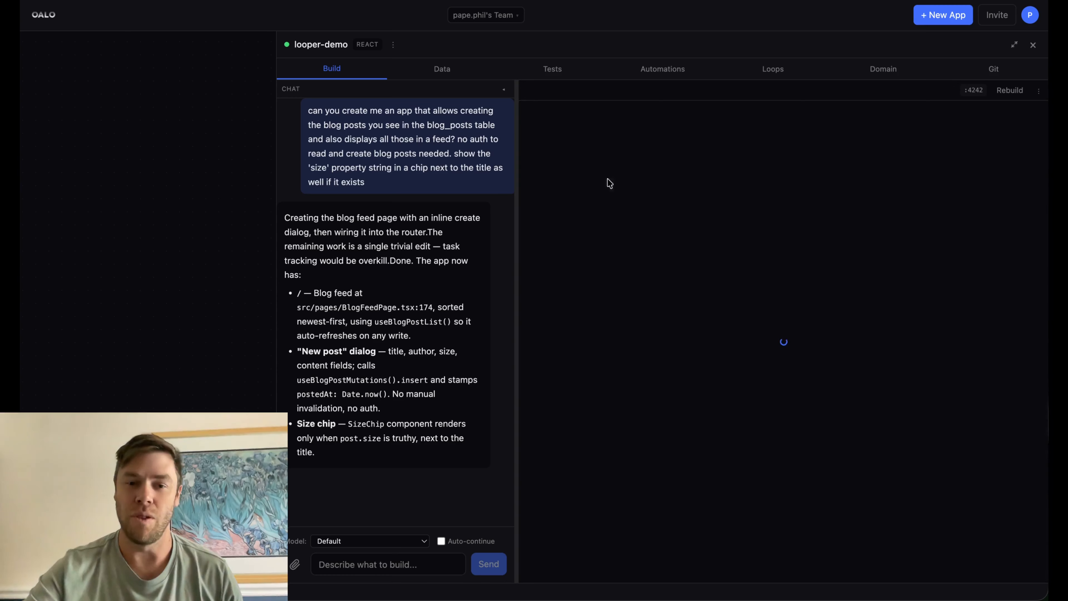
scroll(768, 250, down, 3)
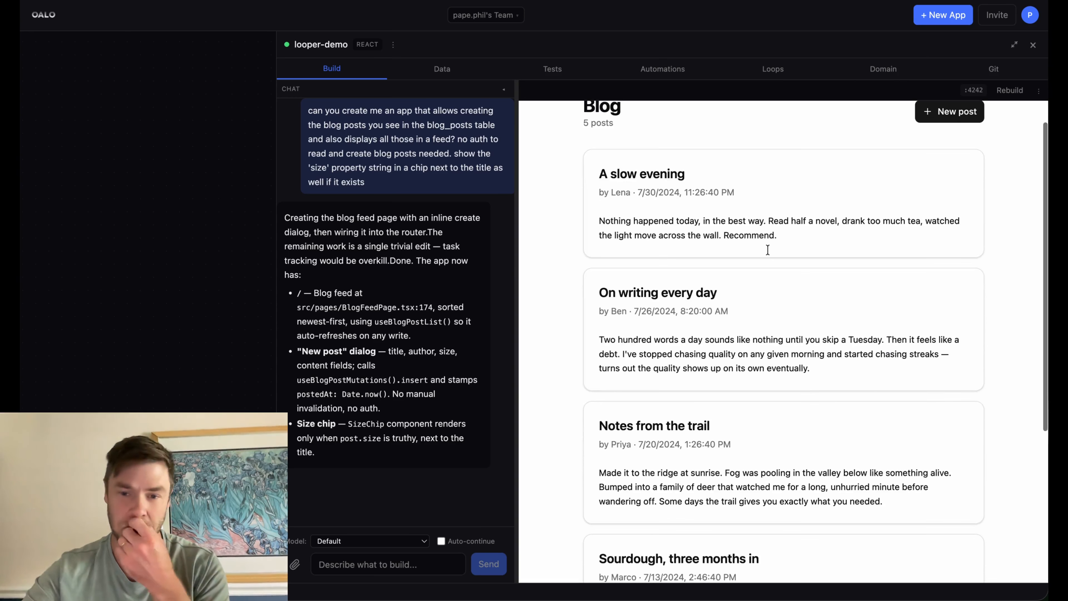
click(187, 317)
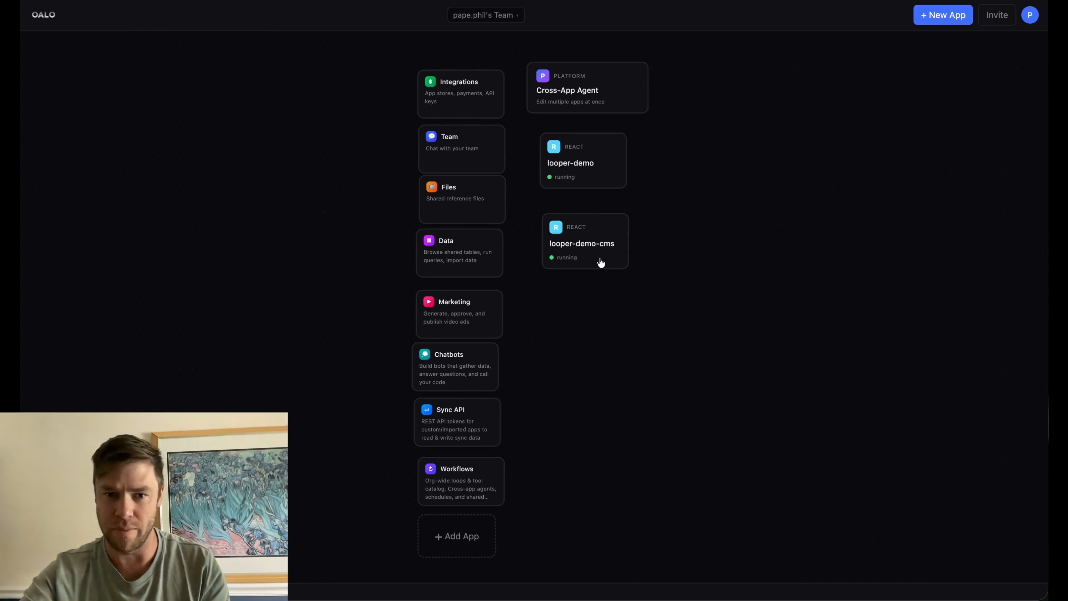
- Open the looper-demo-cms app, check its list of blog posts for sizes and return to the workspace overview
click(601, 262)
scroll(717, 332, down, 5)
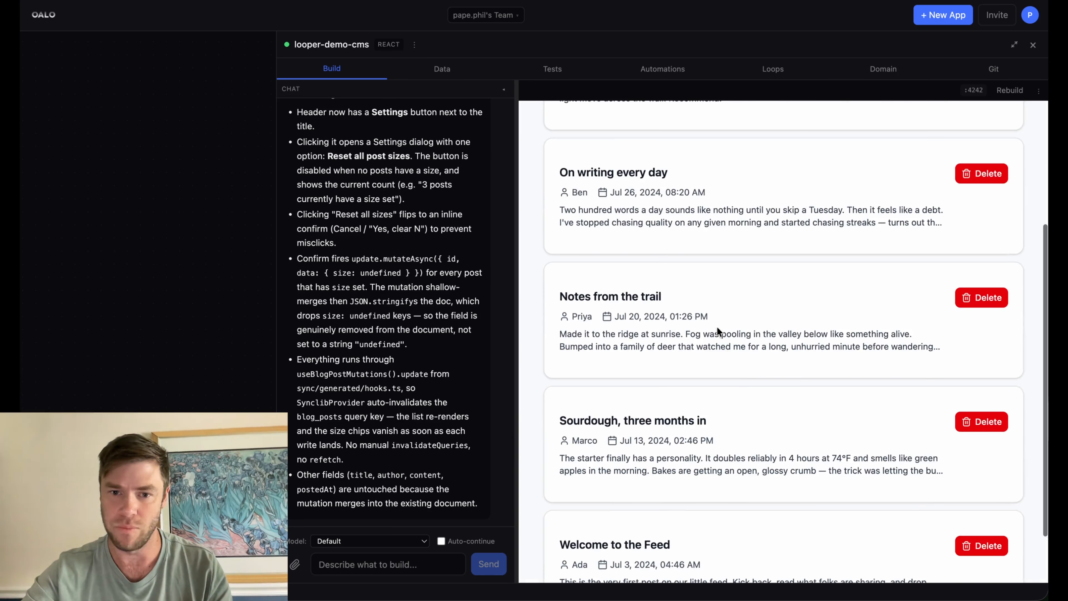
click(194, 330)
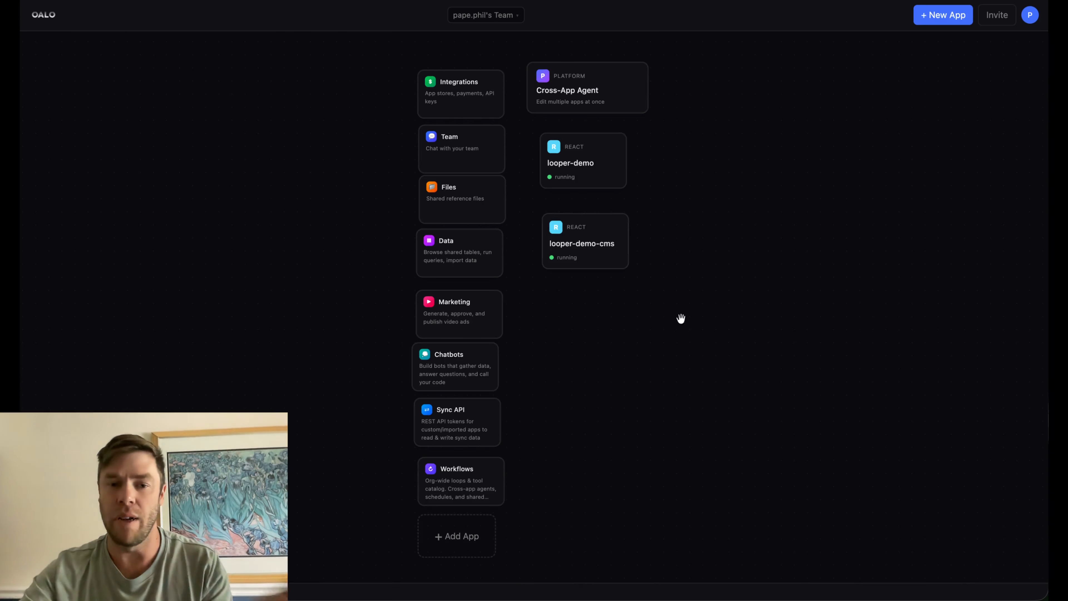
click(624, 254)
scroll(716, 426, down, 4)
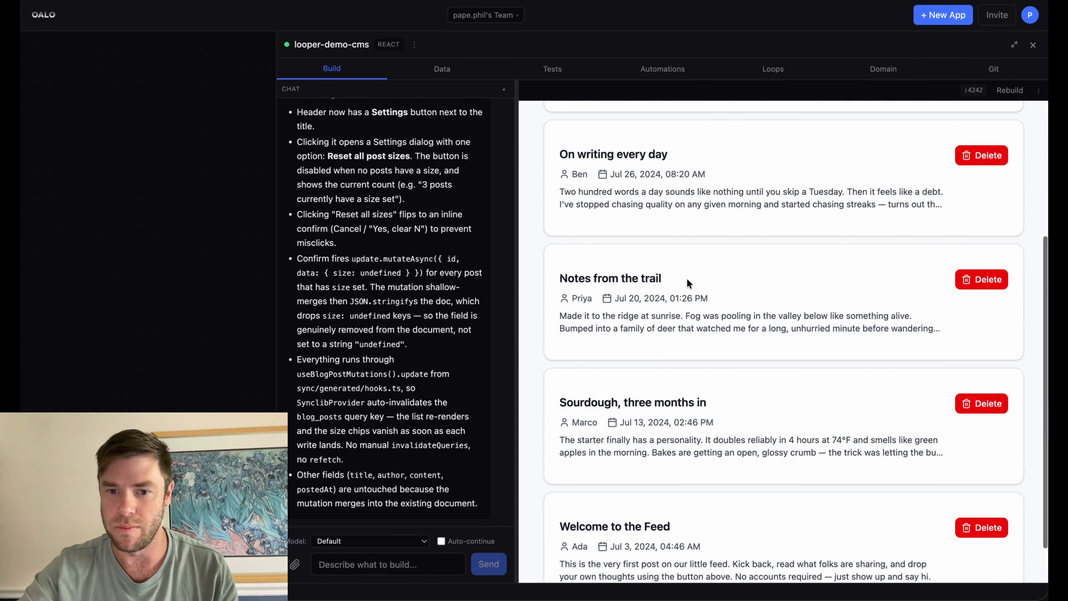
click(212, 282)
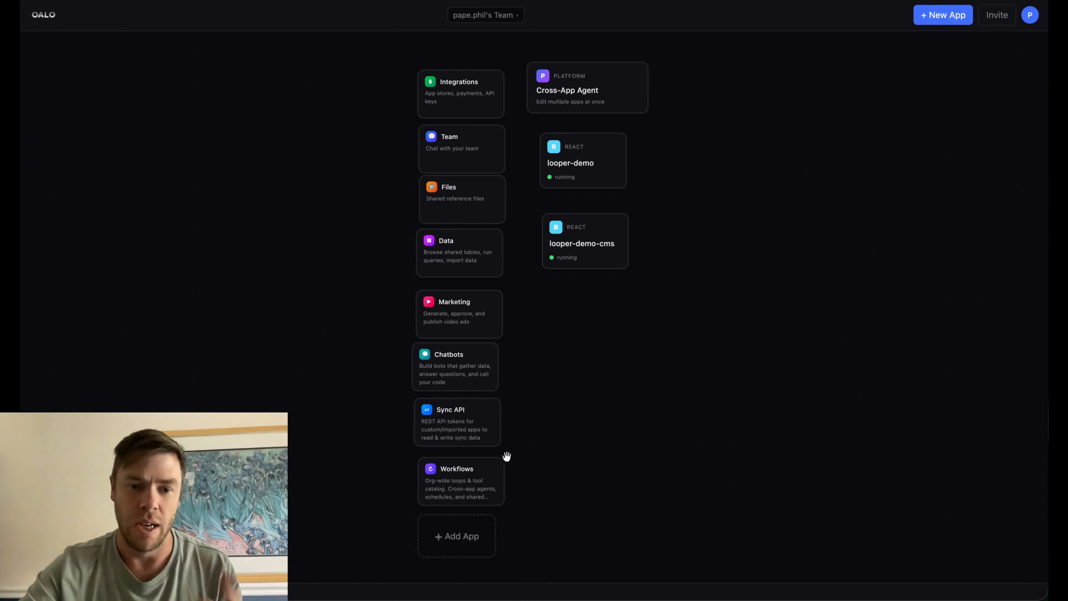
- Reopen the test_loops workflow and set the step_1 agent node's model to Haiku
click(458, 485)
click(520, 119)
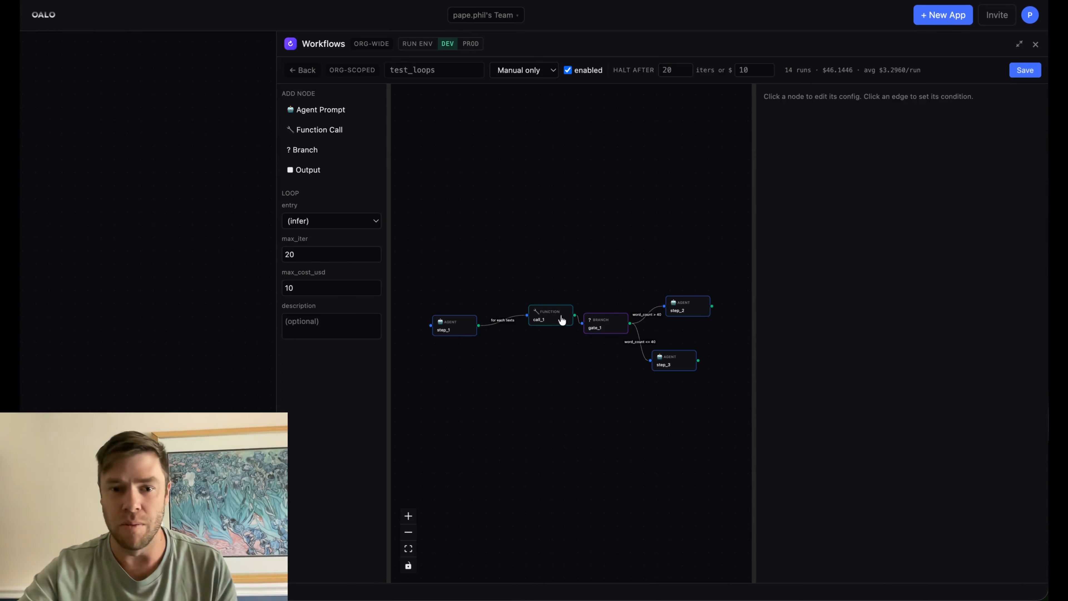
click(461, 336)
click(847, 324)
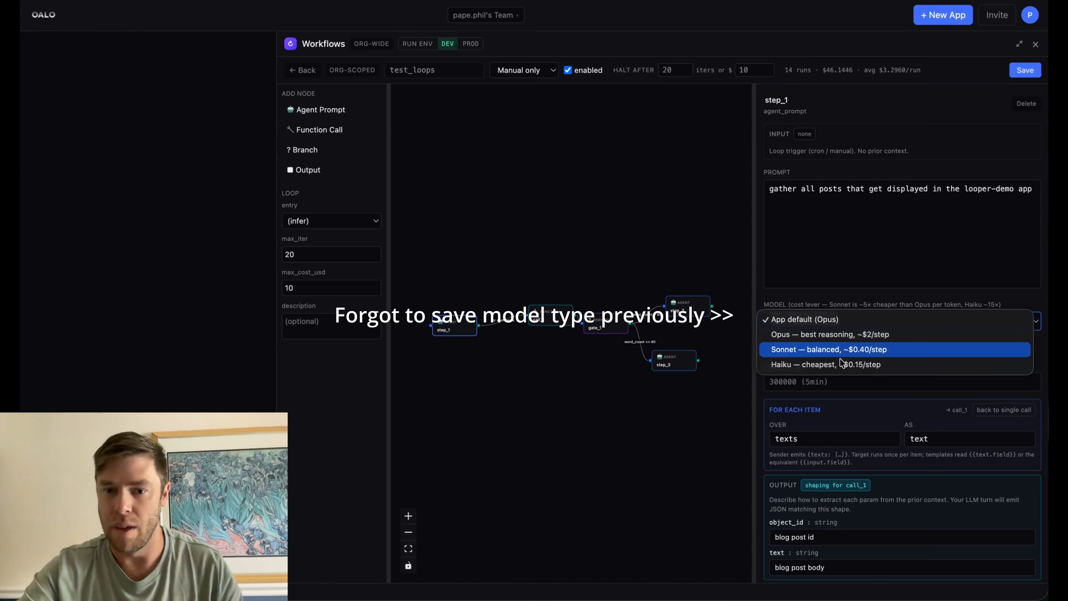
click(841, 364)
- Set the models of the step_2 and step_3 agent nodes to Haiku
click(698, 315)
click(843, 329)
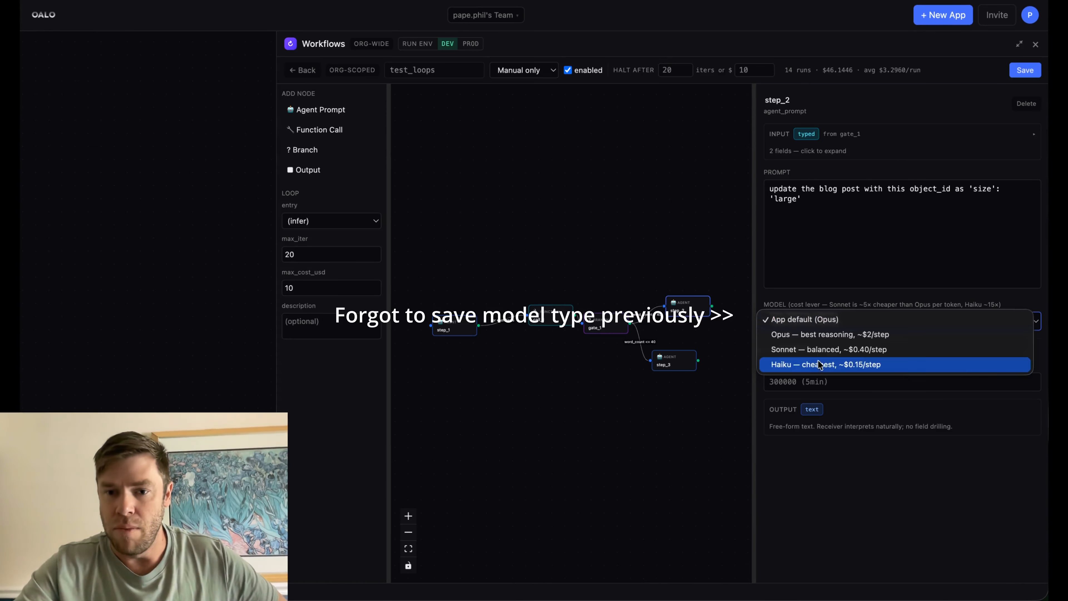
click(819, 364)
click(674, 365)
click(824, 325)
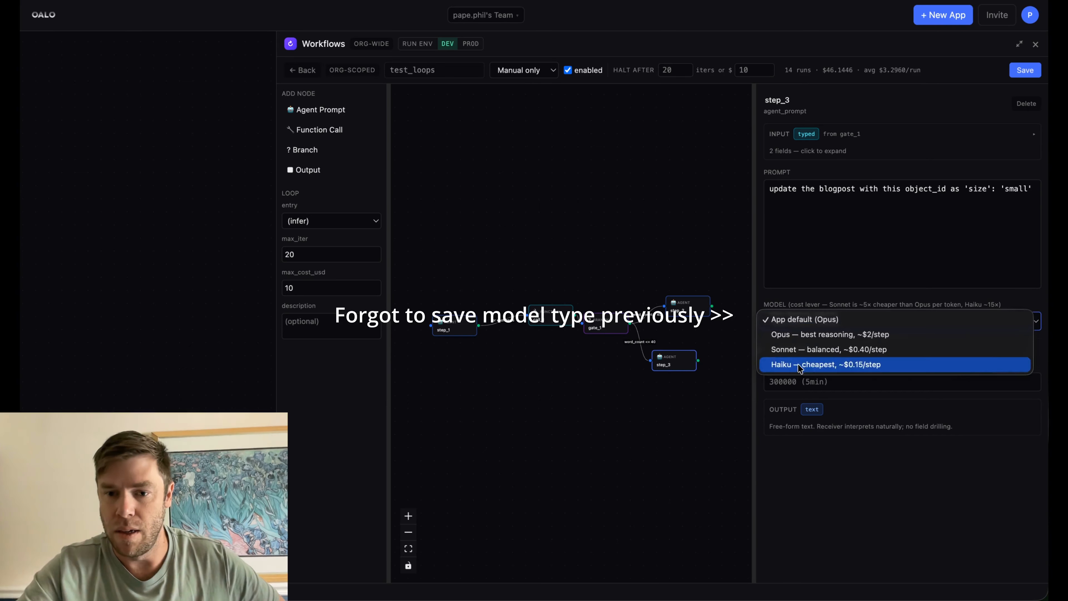
click(820, 364)
- Leave the workflow editor for the list of loops and run test_loops again
click(572, 279)
click(304, 71)
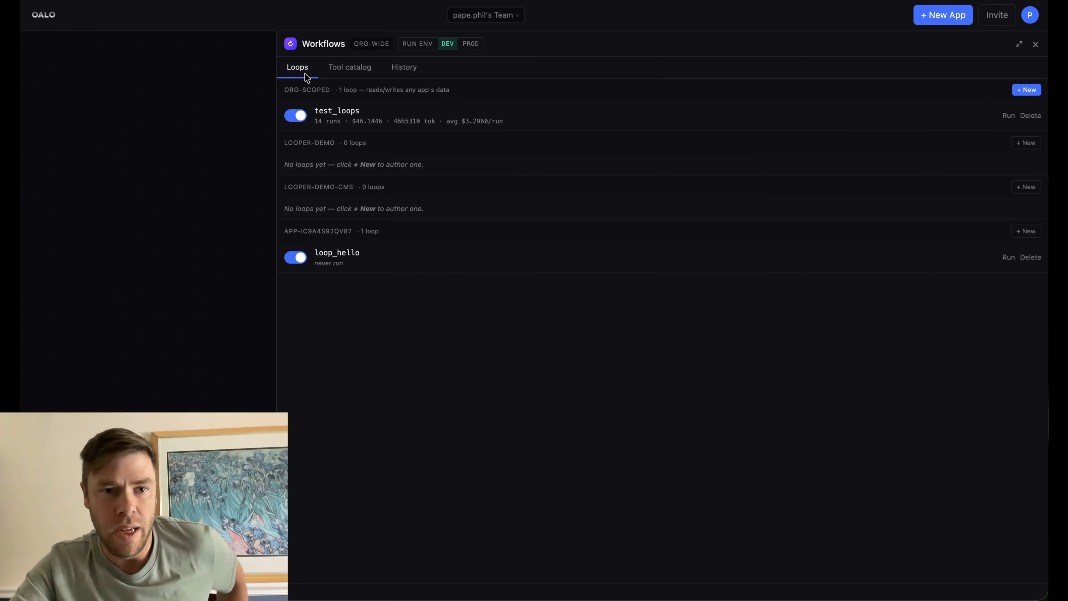
click(1008, 115)
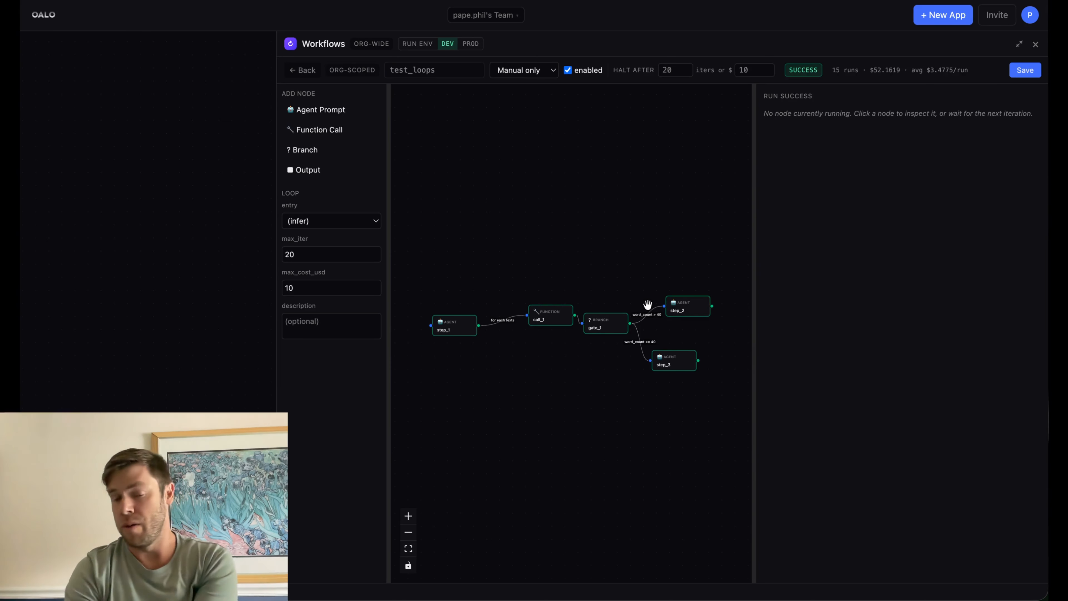
- Check the size tags on the blog posts in the looper-demo and looper-demo-cms apps and return to the workspace overview
click(210, 108)
click(580, 156)
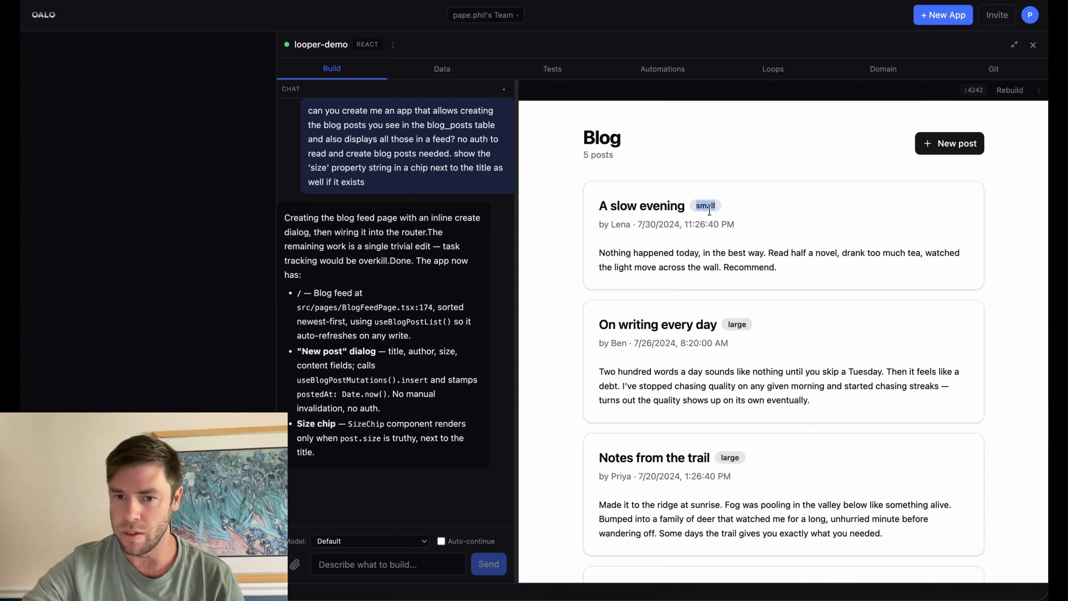
scroll(735, 324, down, 5)
scroll(739, 324, up, 1)
click(210, 259)
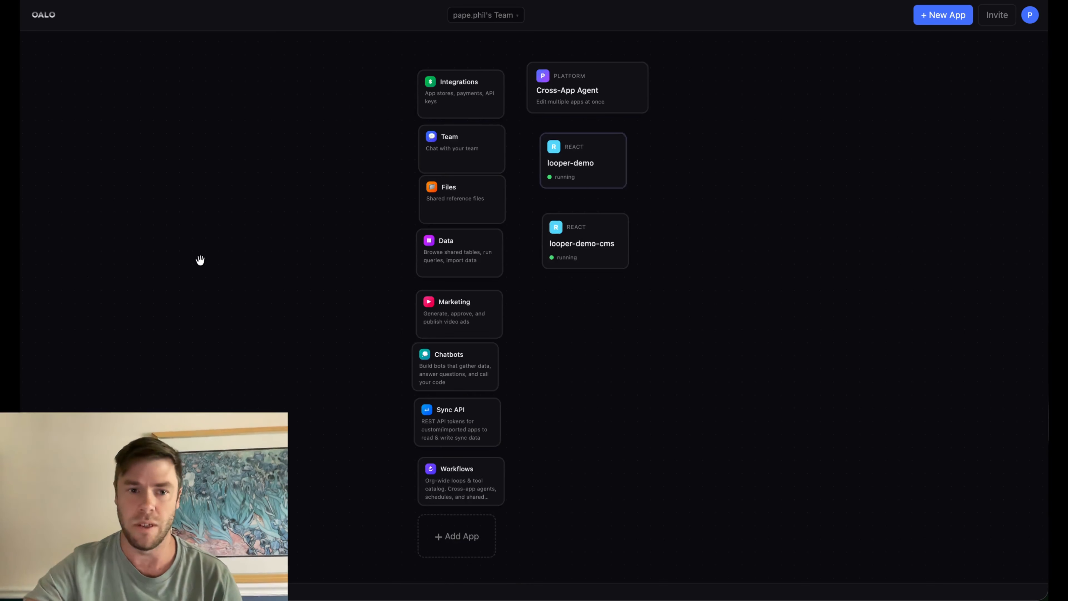
click(586, 232)
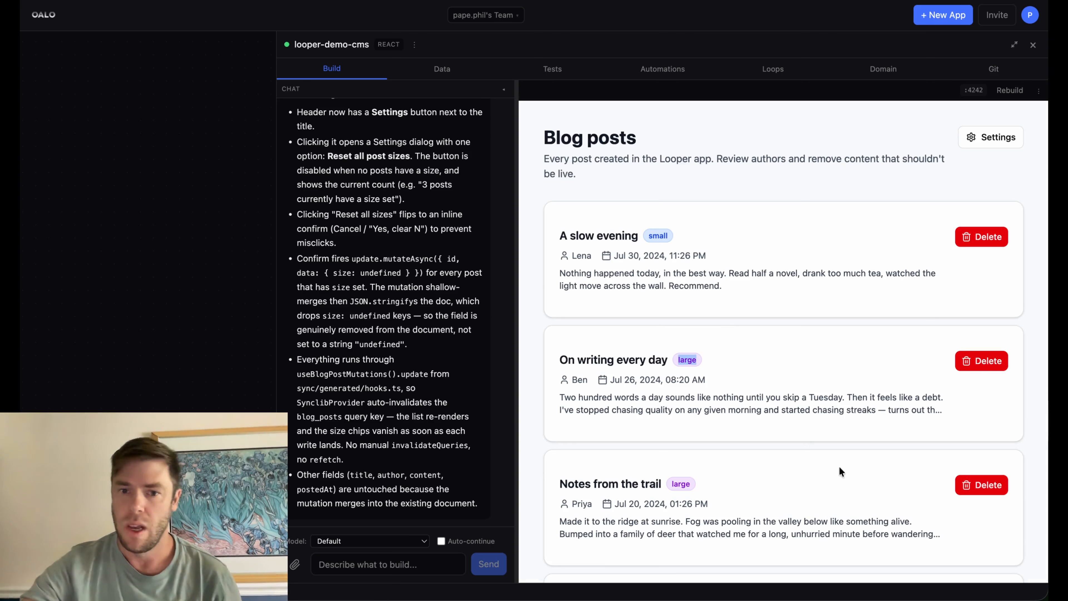
click(213, 313)
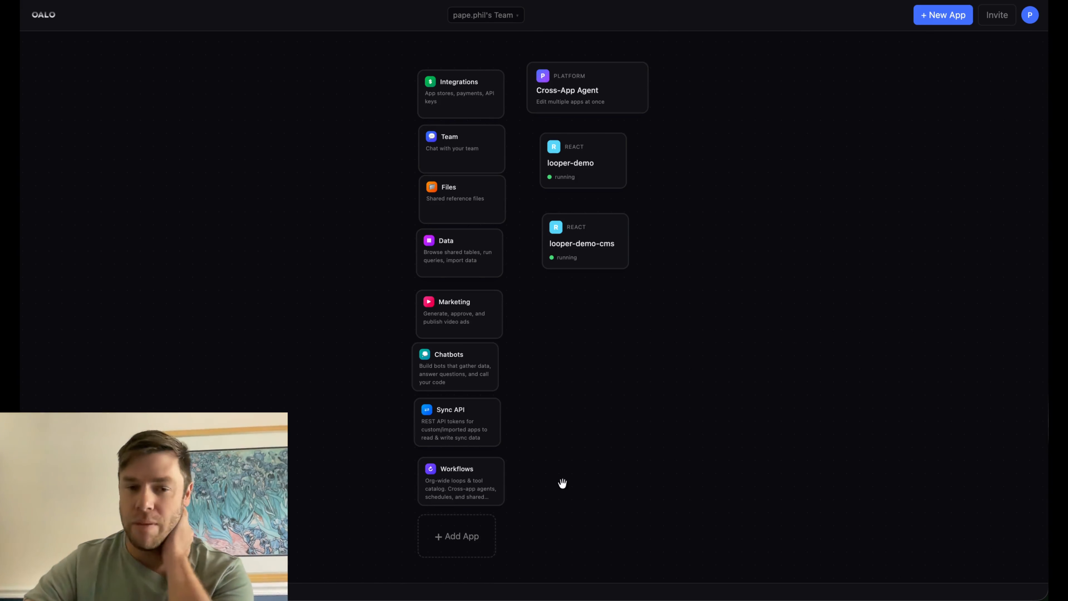
- View the Backend Service, Expo Mobile, Flutter Mobile and React Web types offered for a new app, and leave without creating one
click(465, 538)
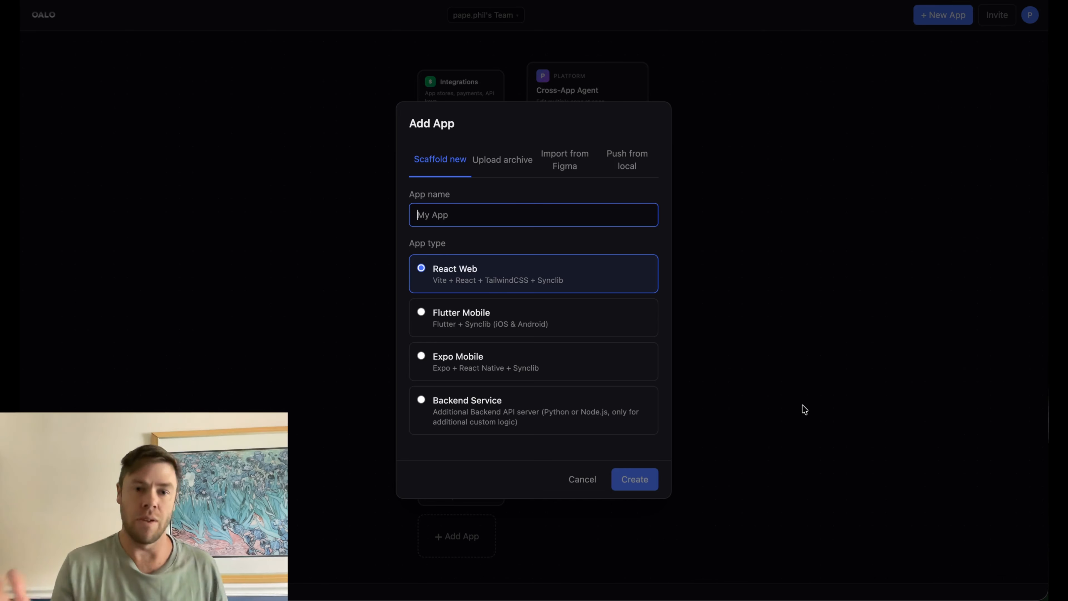
click(545, 422)
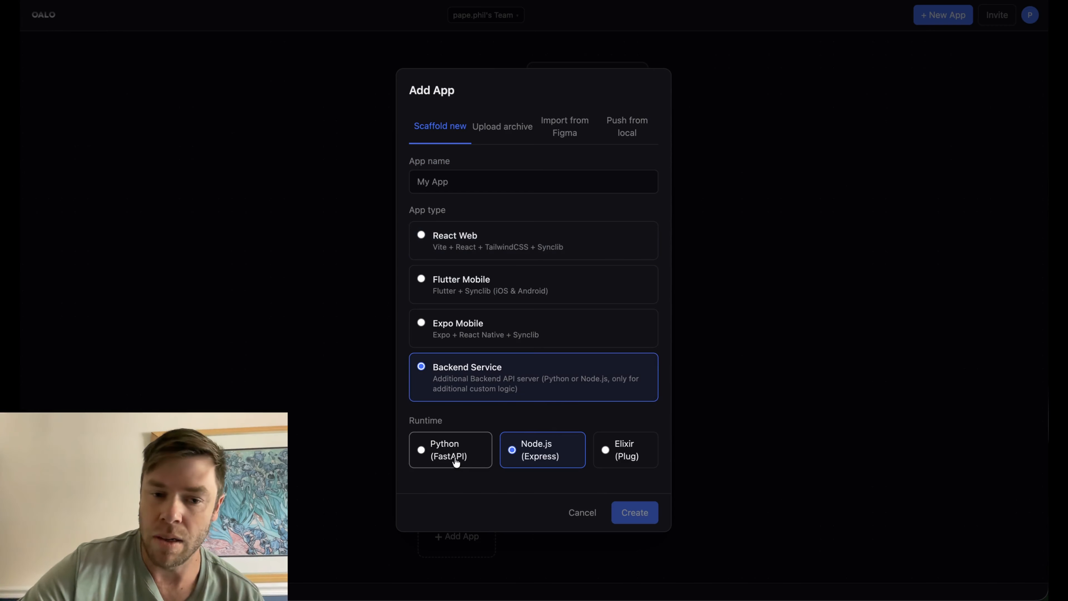
click(520, 329)
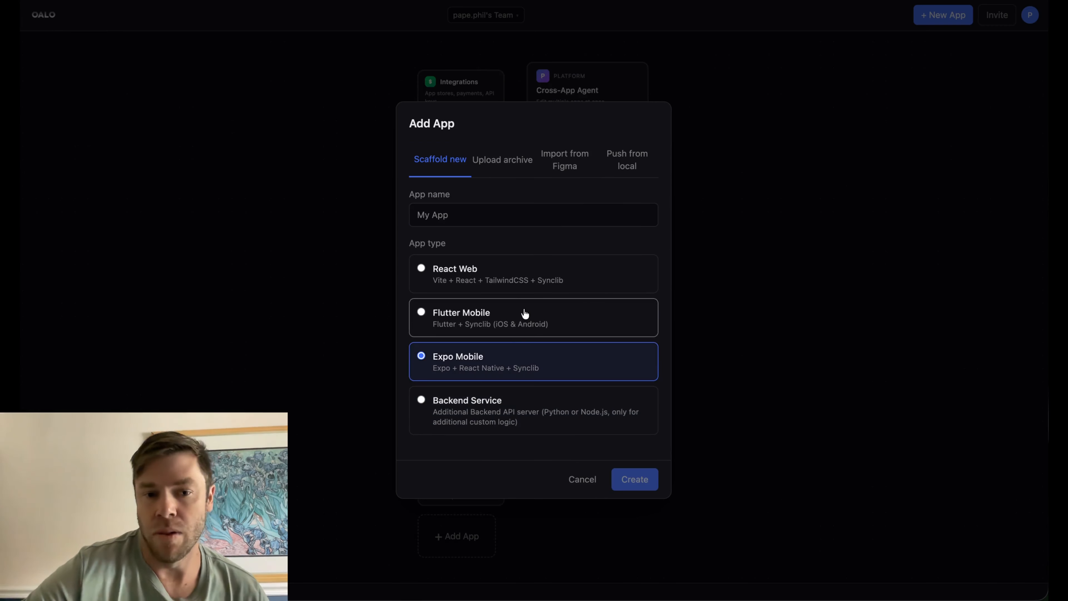
click(524, 315)
click(534, 279)
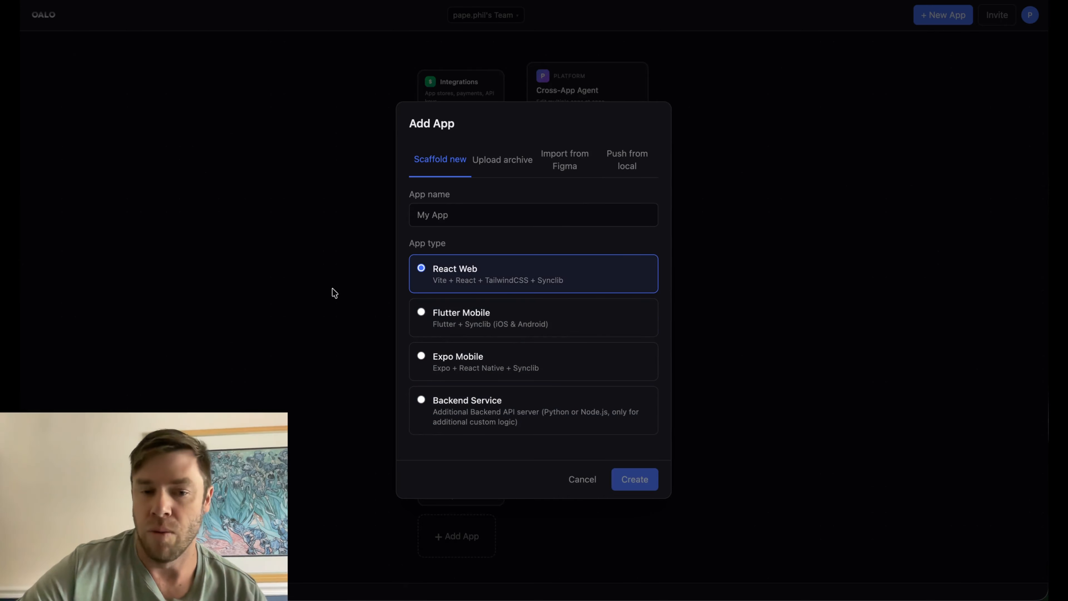
click(594, 500)
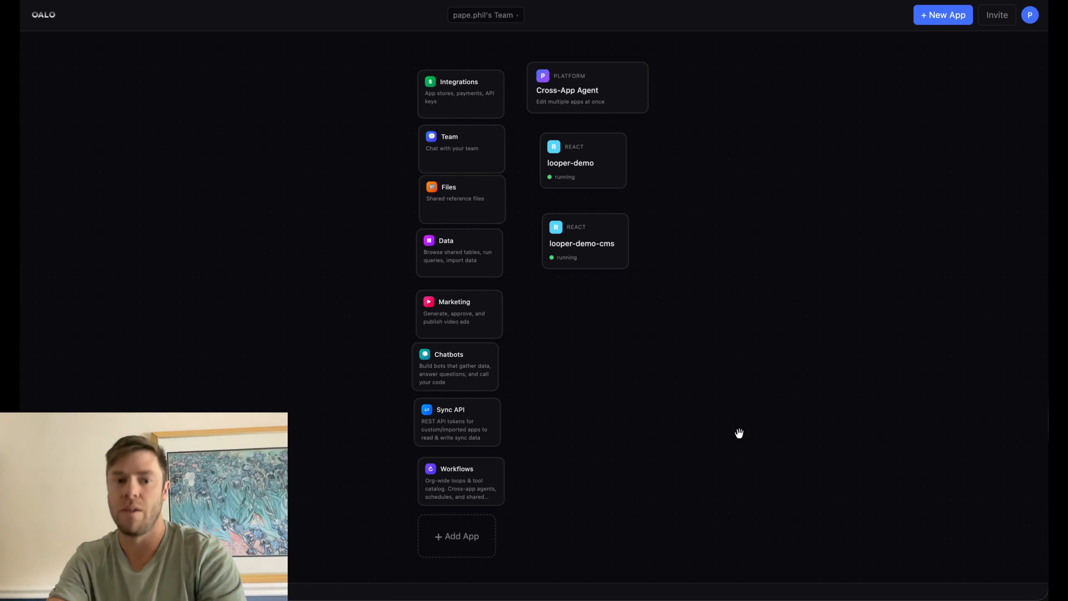
- Look over the Chatbots configuration, the test_loops run history and the Workflows list of loops, and return to the workspace overview
click(474, 375)
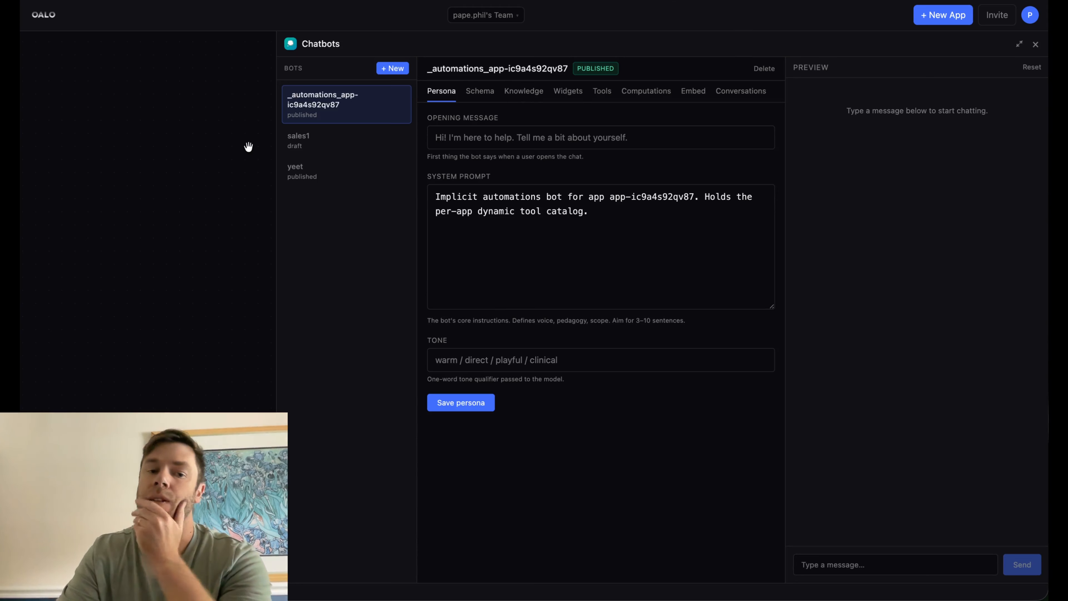
click(267, 155)
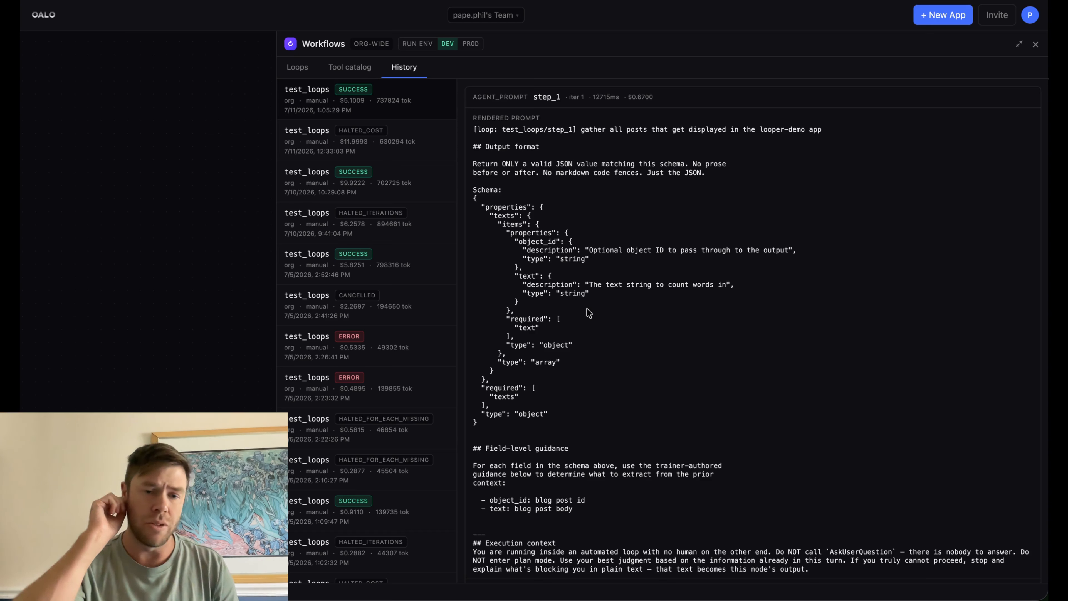
click(206, 248)
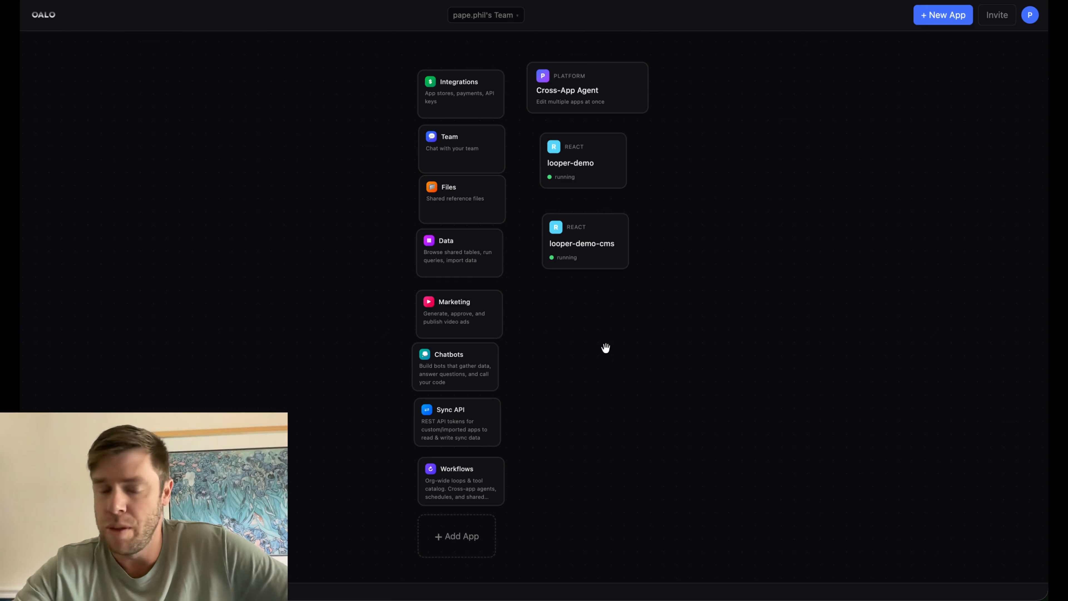
click(466, 474)
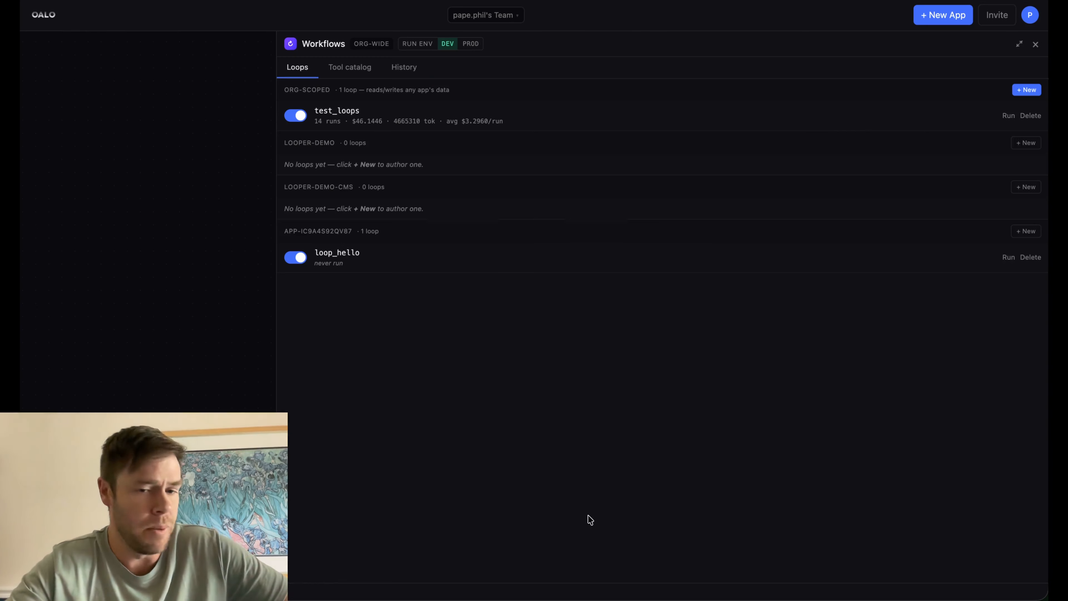
click(107, 145)
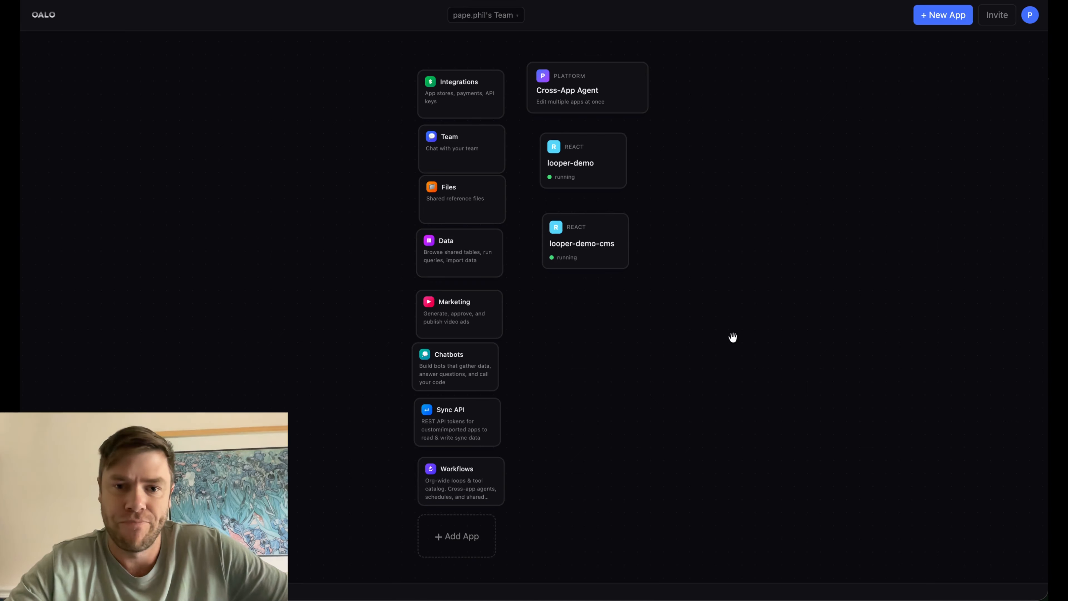